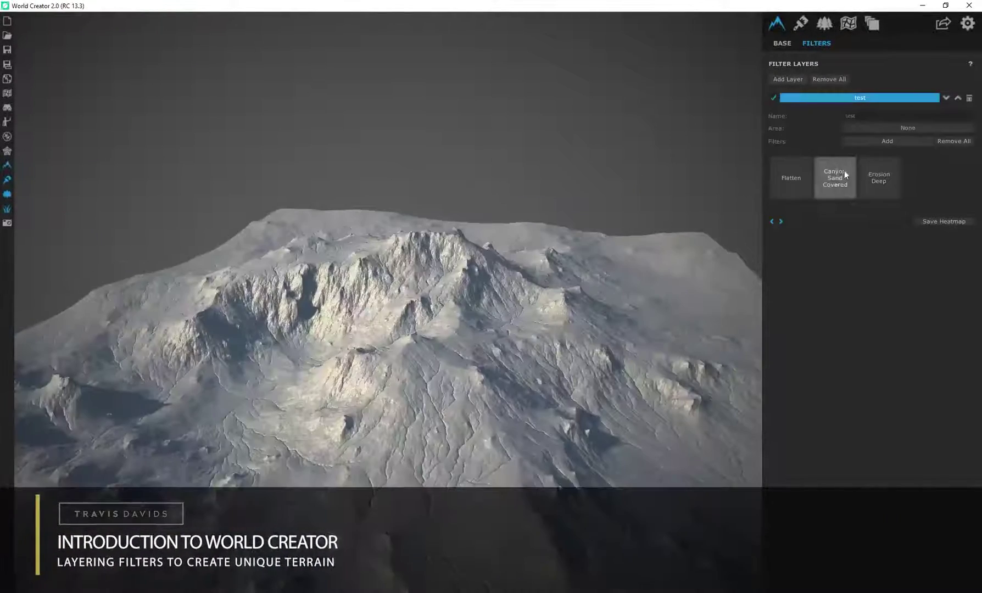
Delete the existing filter layer and create a new filter layer named "test"
click(969, 99)
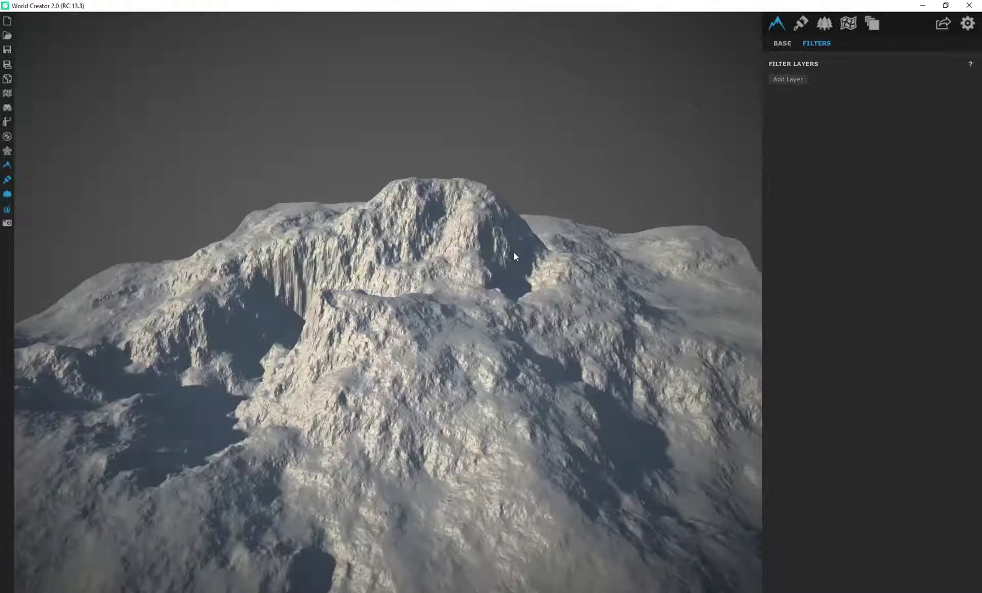
drag(509, 350, 410, 283)
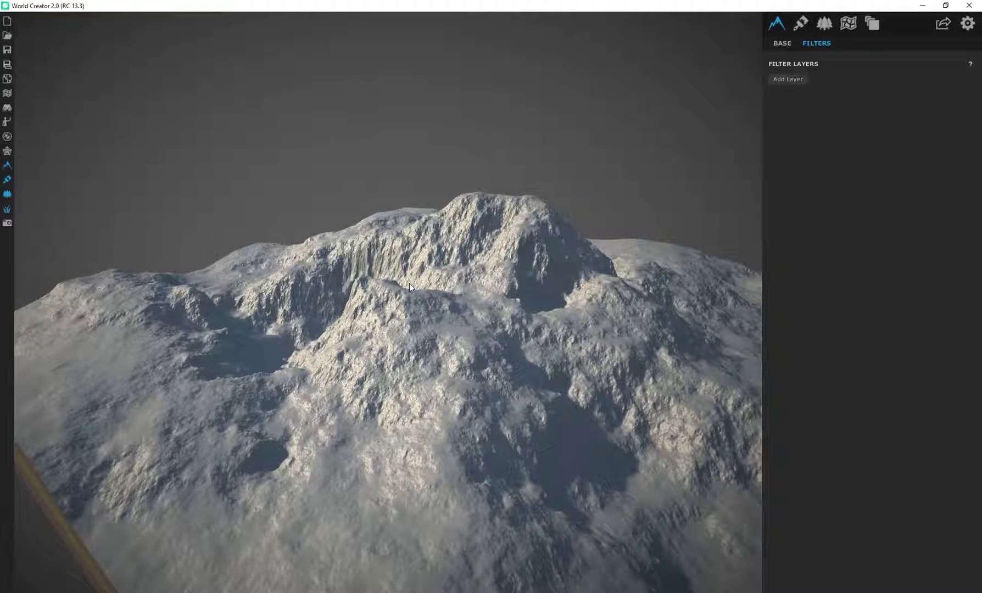
drag(339, 341, 196, 278)
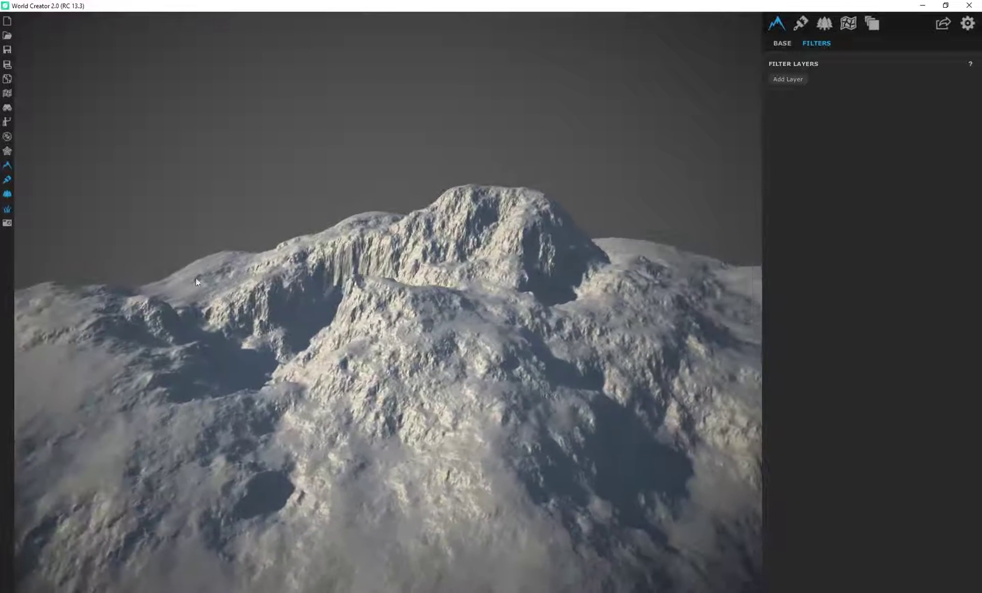
click(774, 80)
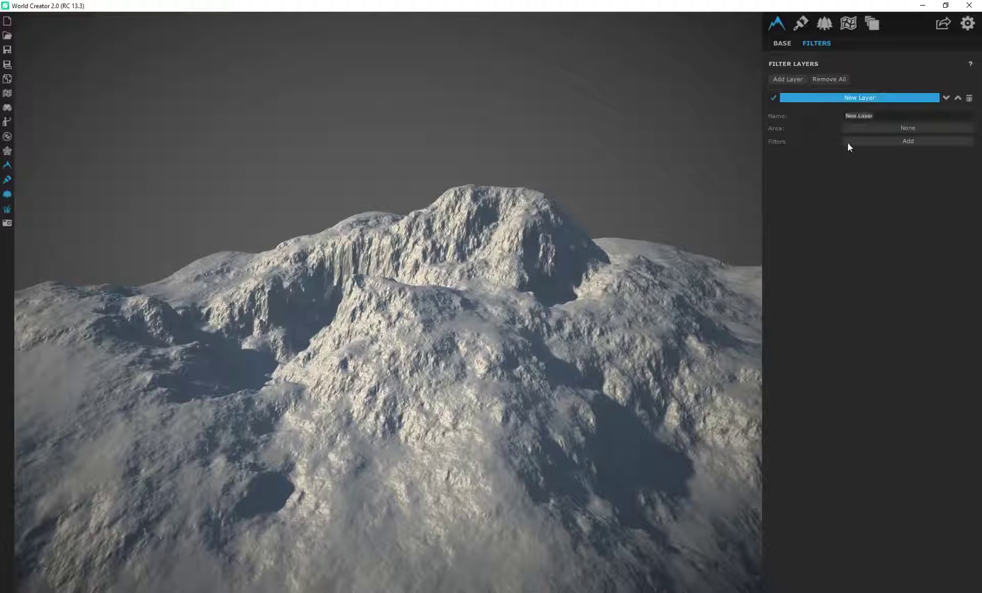
text(test)
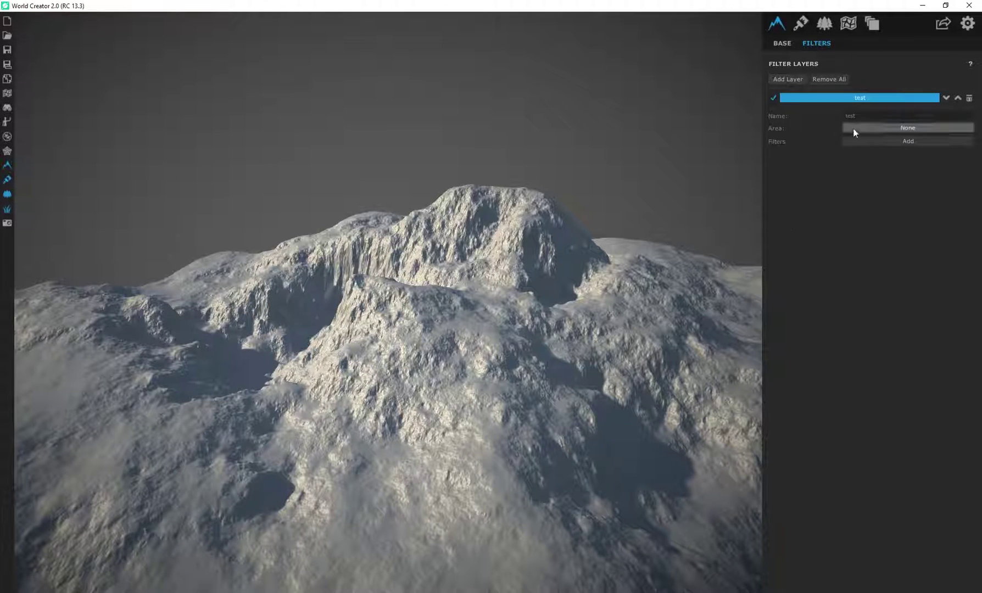
Add the Canyon Sand Covered filter to the test layer
click(907, 142)
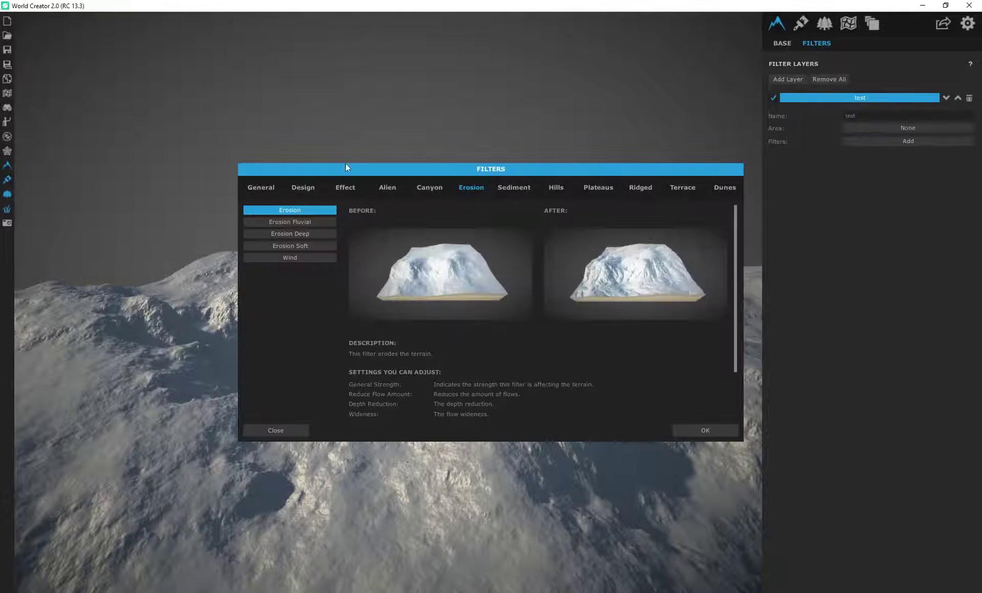
click(424, 187)
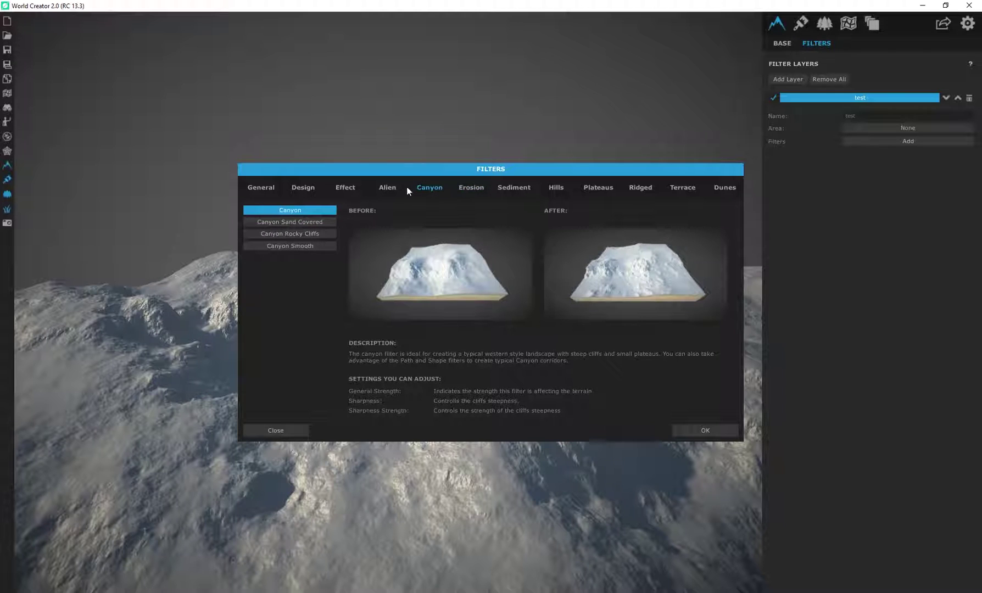
click(297, 223)
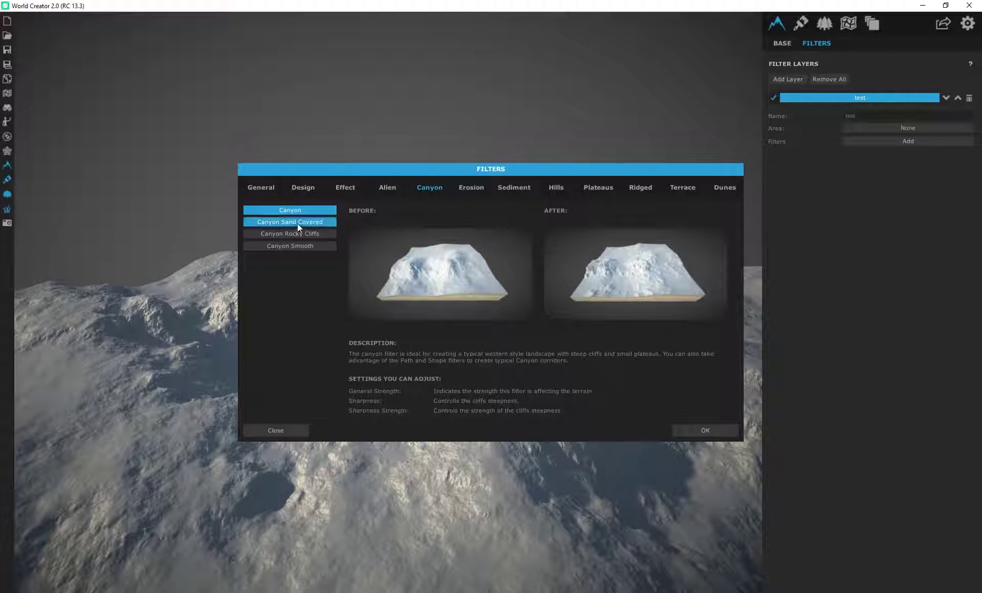
click(706, 431)
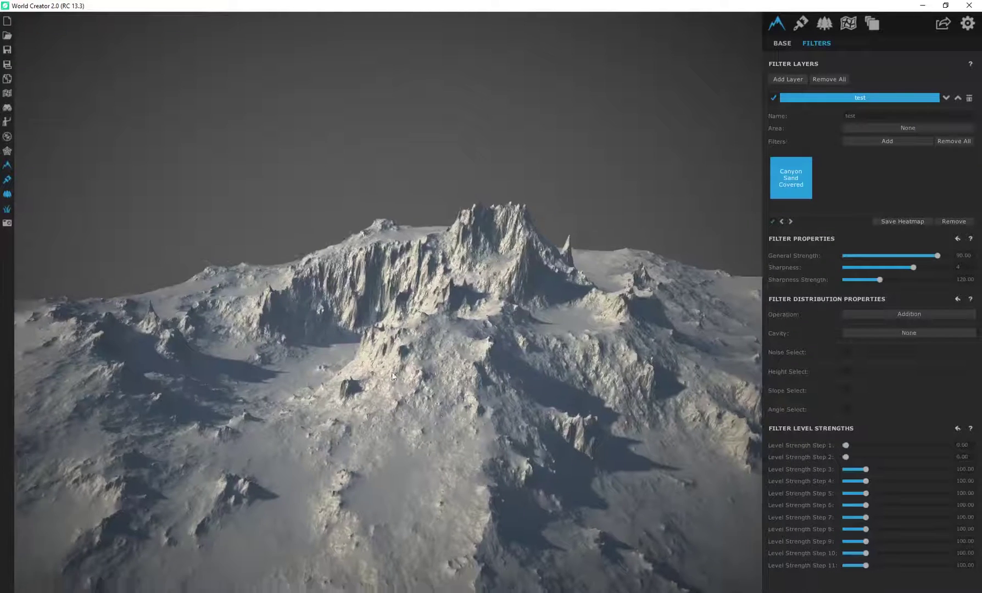
right_drag(393, 373, 417, 346)
Add the general Flatten filter to the test layer after the canyon filter
click(871, 141)
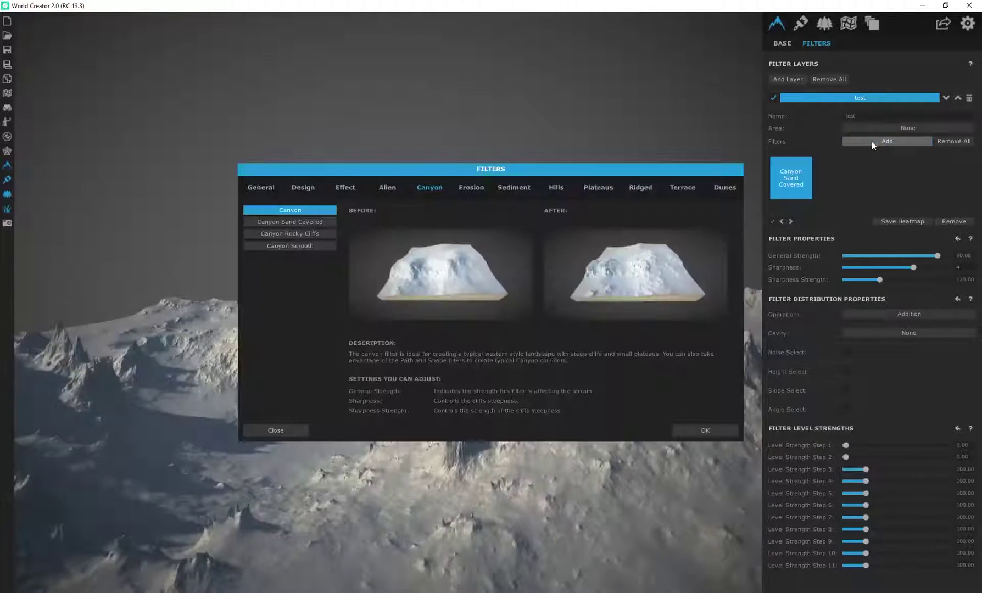
click(259, 186)
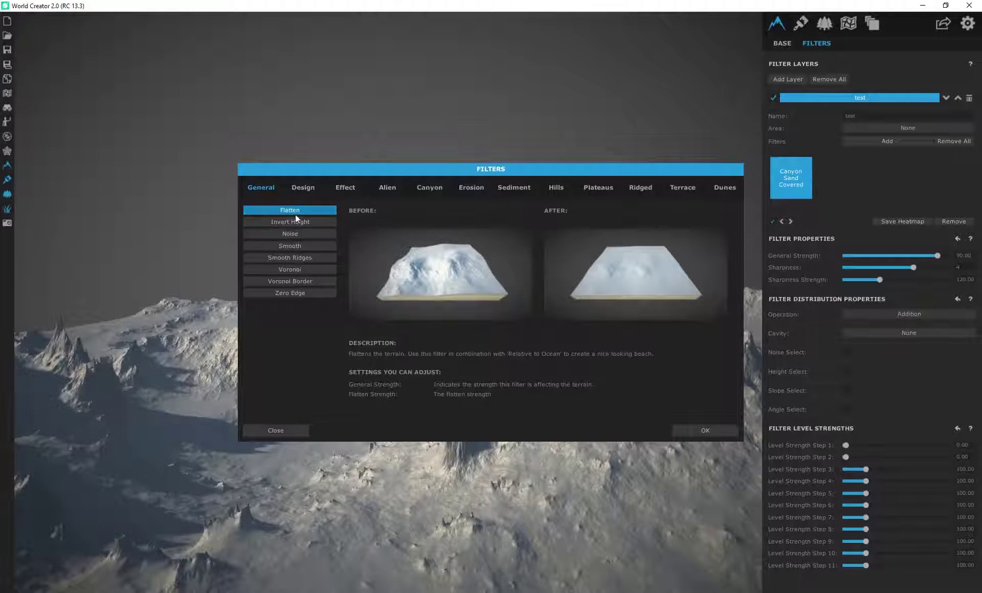
click(703, 429)
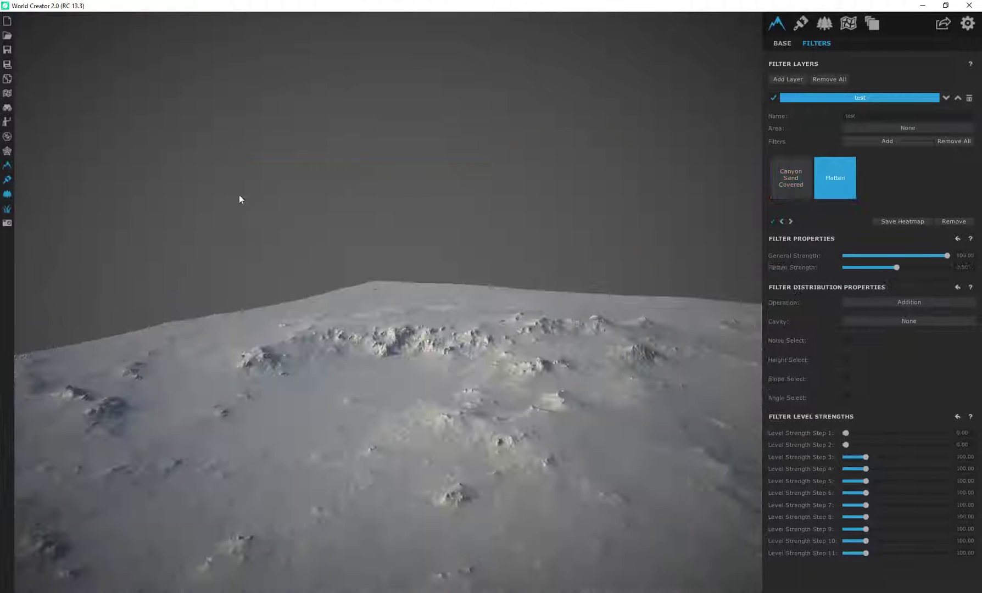
middle_drag(474, 342, 428, 317)
middle_drag(458, 415, 355, 340)
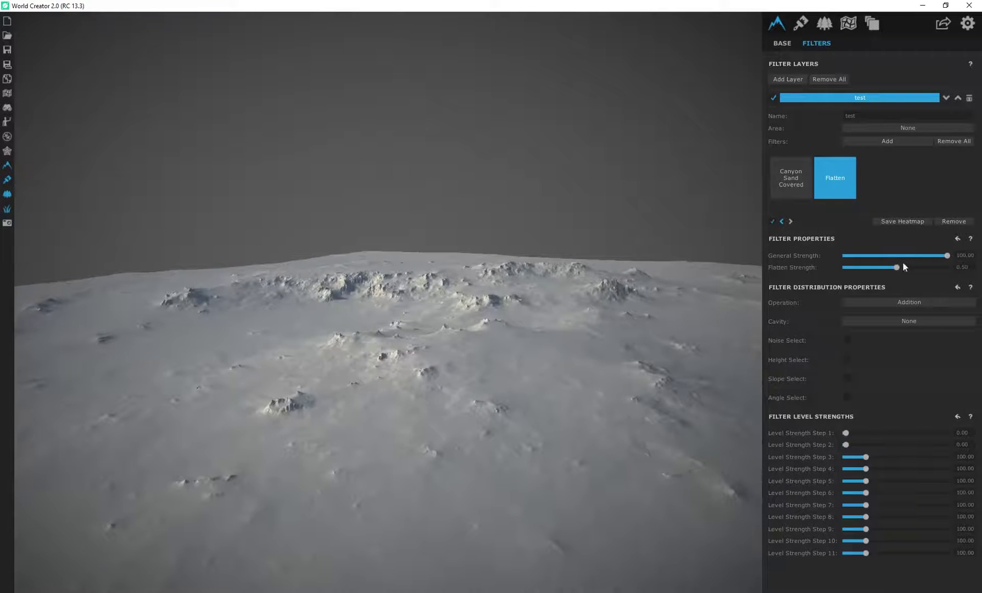
Set the Flatten filter's Flatten Strength to about 0.54 and its General Strength to about 51.5
mouse_move(897, 268)
mouse_down()
mouse_move(956, 270)
mouse_move(897, 266)
mouse_move(933, 257)
mouse_move(879, 256)
mouse_move(901, 254)
mouse_up()
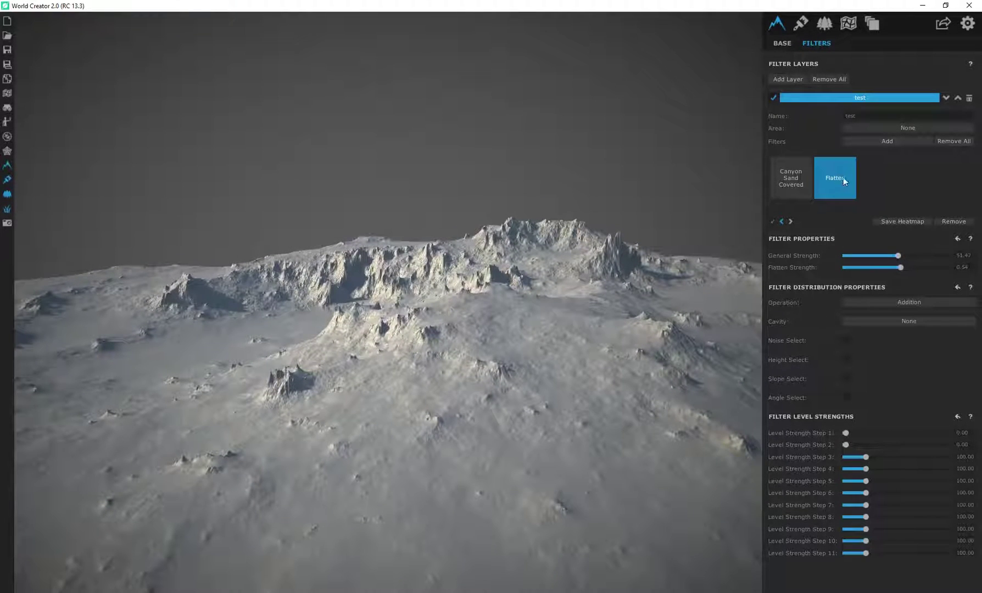
scroll(438, 283, down, 3)
scroll(296, 302, up, 2)
scroll(309, 323, down, 2)
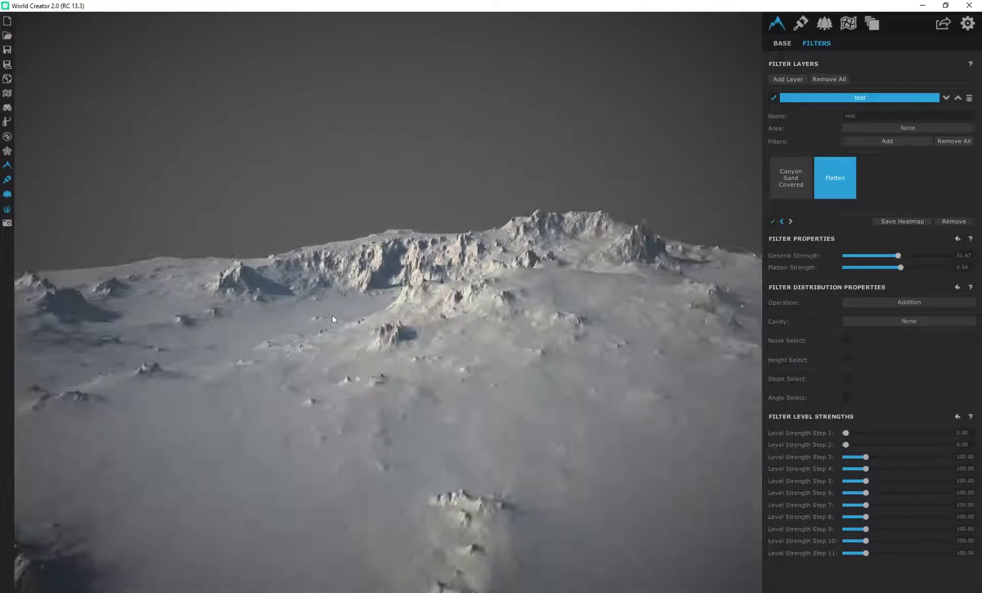
middle_drag(332, 315, 413, 319)
Add the Erosion Deep filter to the test layer and reduce its General Strength to about 7.6
click(888, 141)
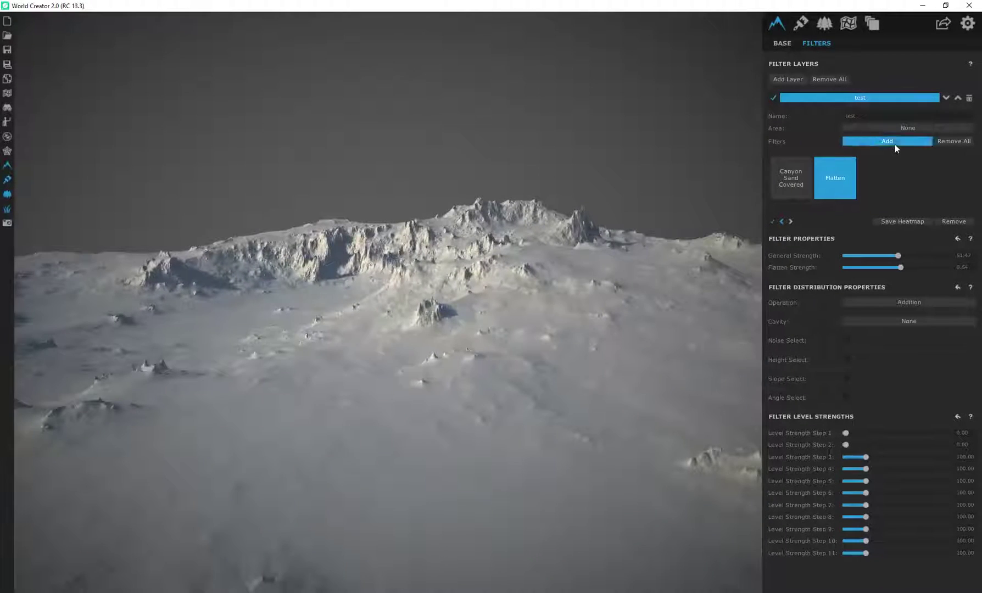
click(470, 187)
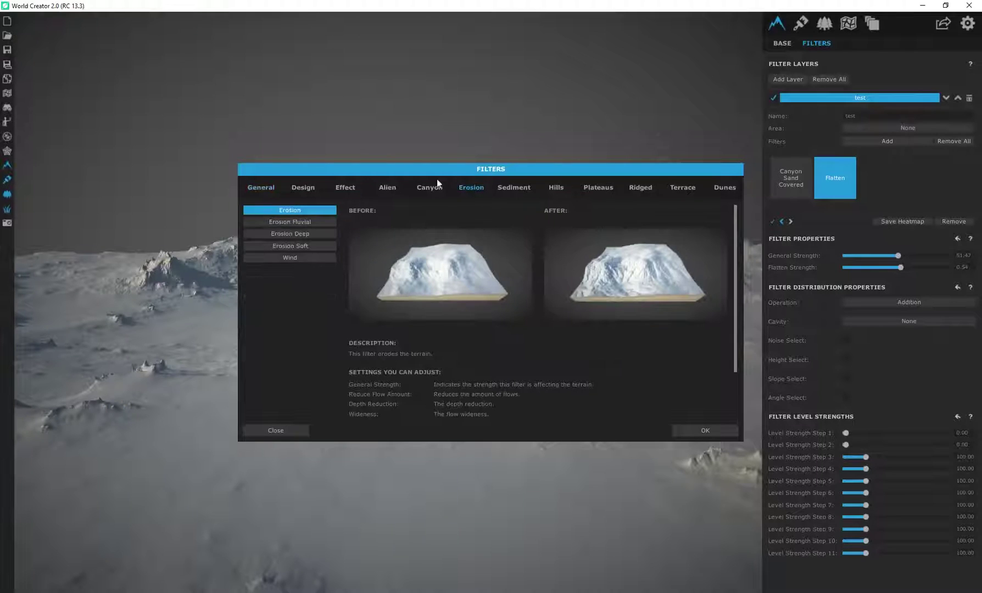
click(292, 234)
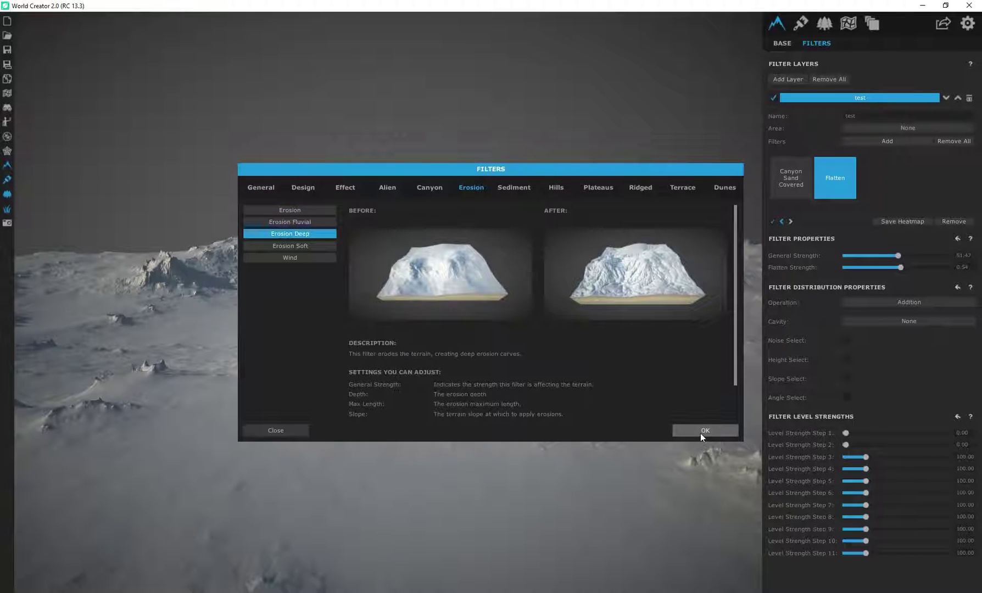
click(700, 434)
drag(355, 343, 399, 579)
right_drag(398, 578, 386, 353)
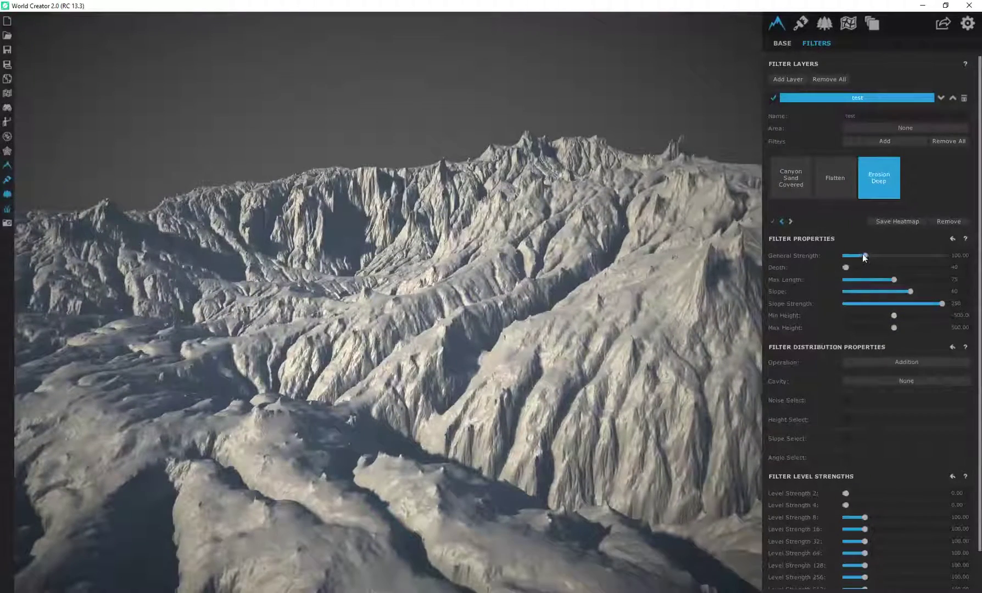
drag(864, 255, 848, 253)
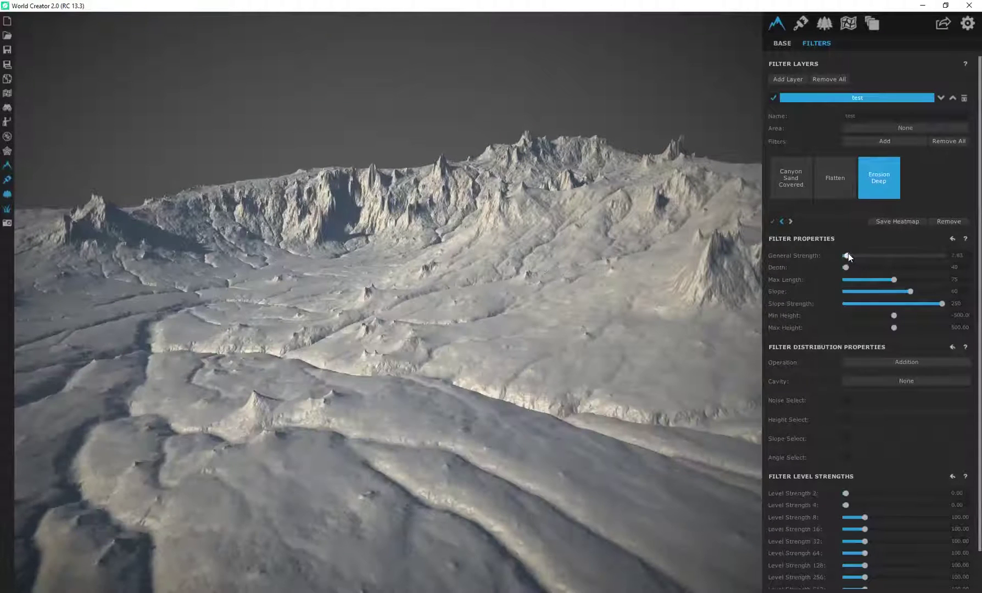
Set the terrain precision to 2 m in the base properties
click(782, 43)
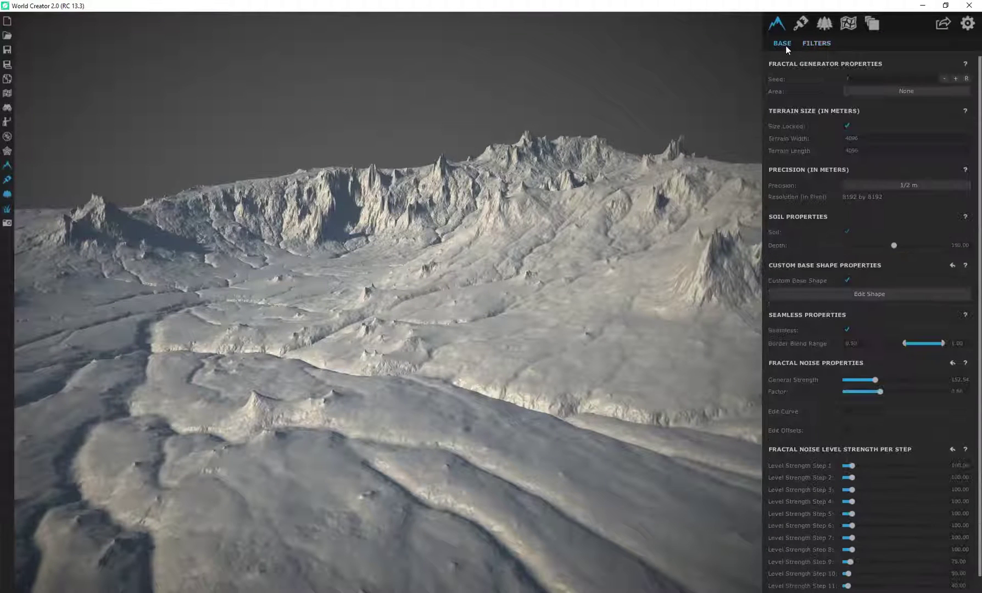
click(908, 184)
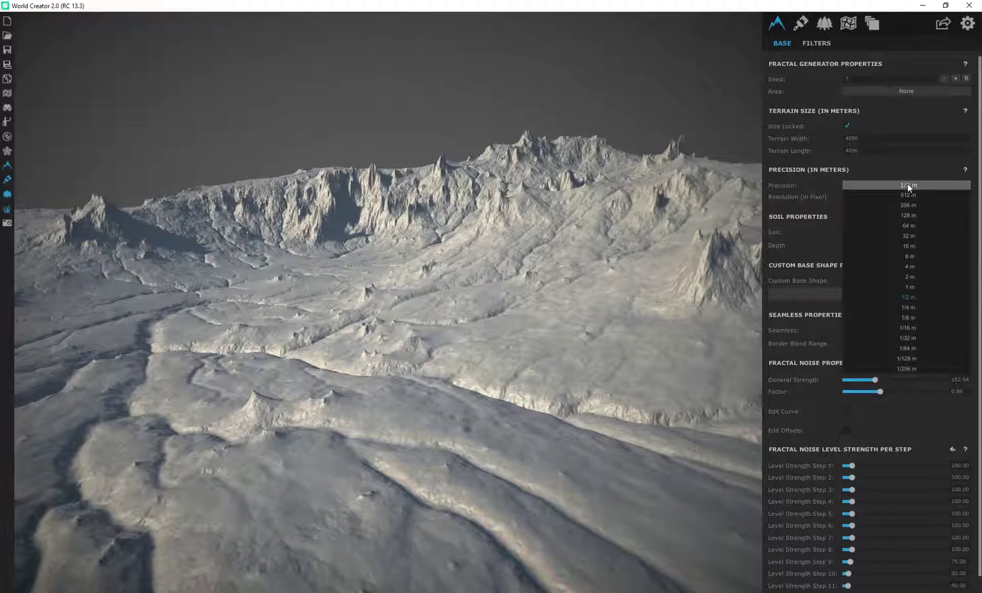
click(910, 276)
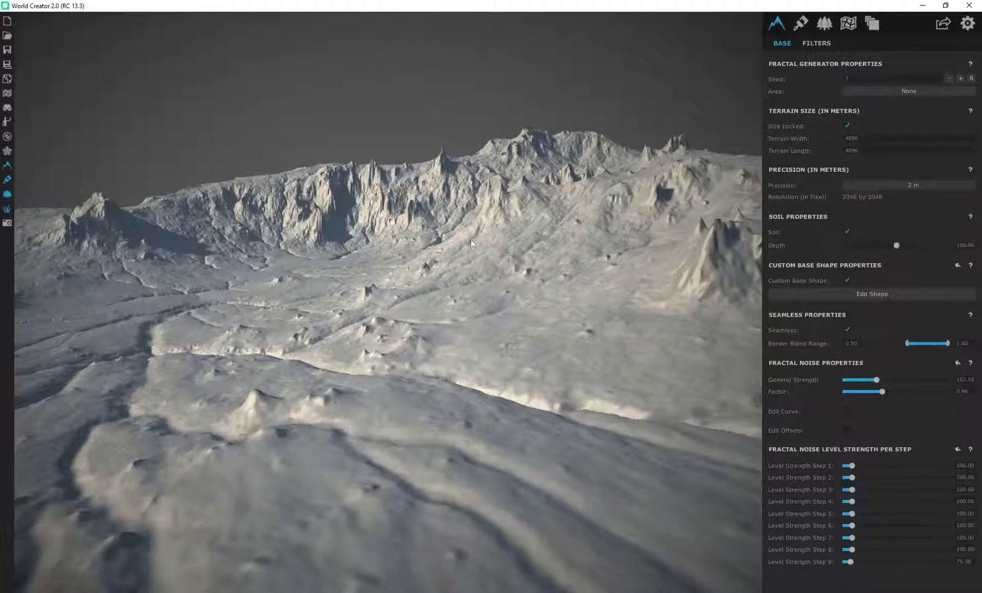
right_drag(494, 282, 509, 304)
right_drag(420, 288, 494, 306)
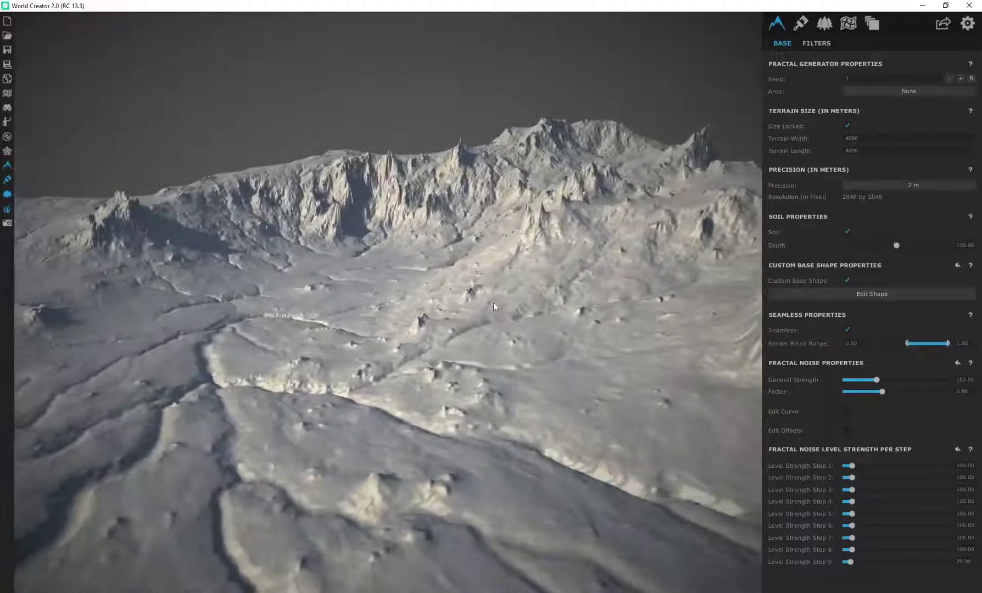
Return to the filter layers and lower the Erosion Deep filter's General Strength to about 5.19
click(822, 44)
right_drag(448, 307, 337, 351)
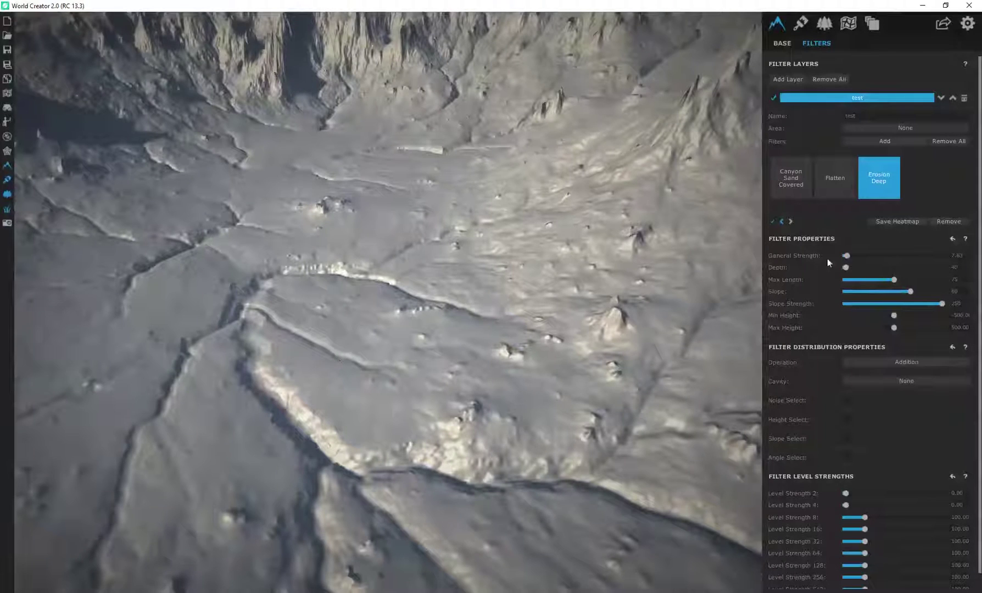
drag(849, 256, 847, 256)
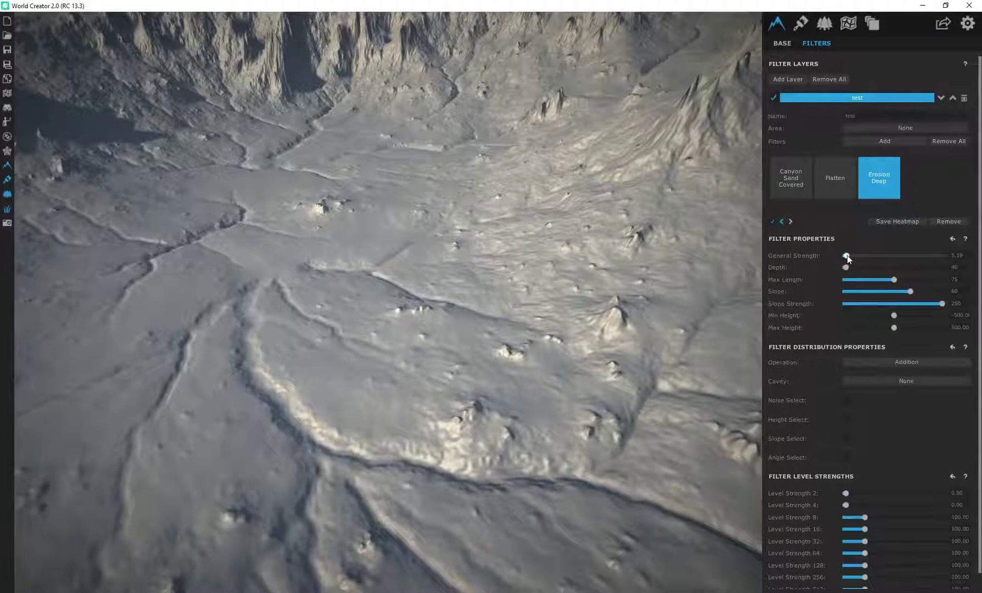
drag(846, 256, 847, 256)
key(s)
right_drag(416, 327, 510, 224)
key(w)
key(w)
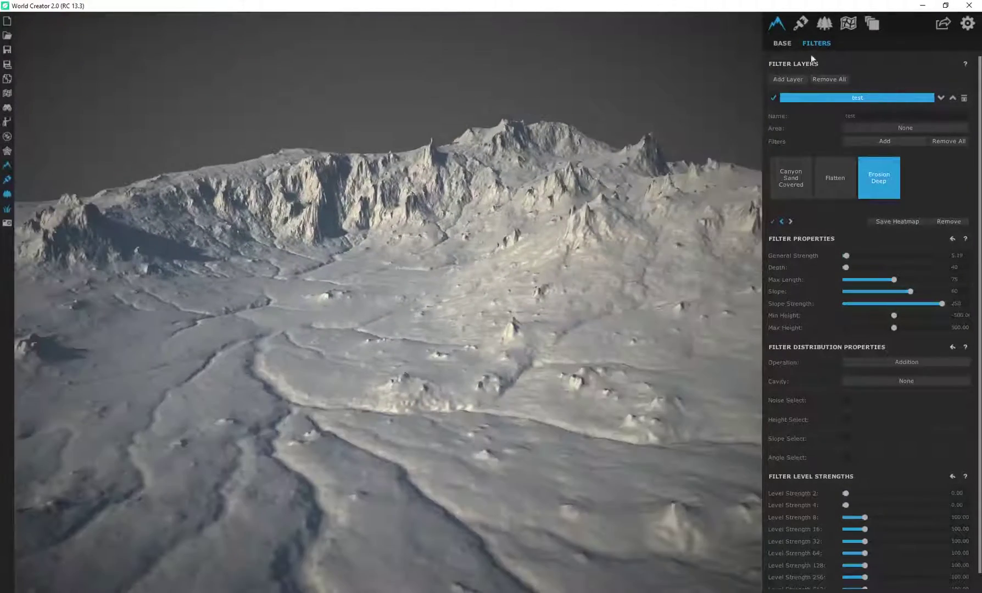
key(s)
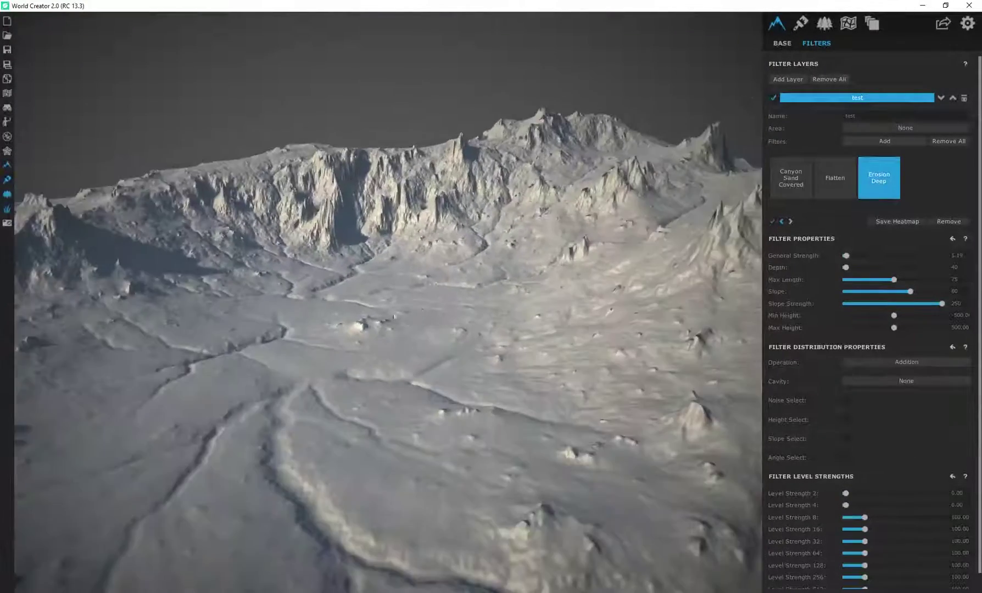
right_drag(432, 290, 268, 302)
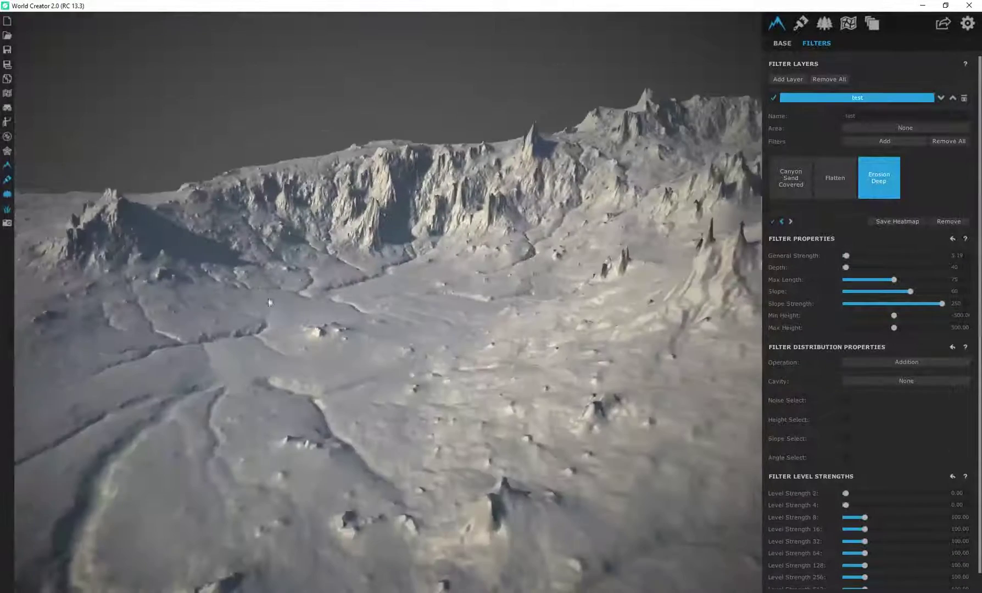
Toggle the Erosion Deep filter off and on to compare the terrain with and without it
click(773, 222)
click(773, 222)
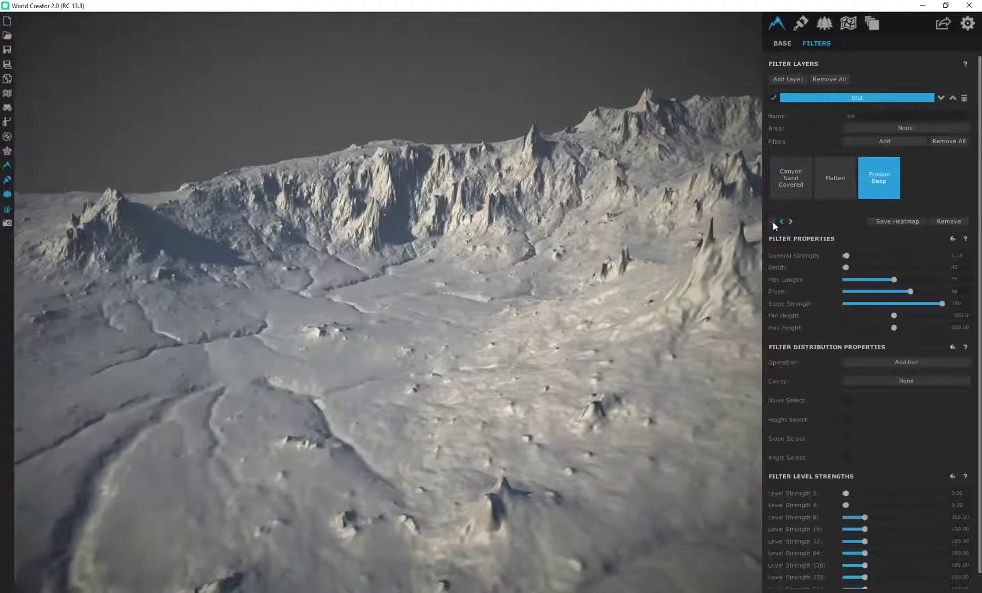
click(773, 221)
click(773, 222)
right_drag(605, 288, 429, 278)
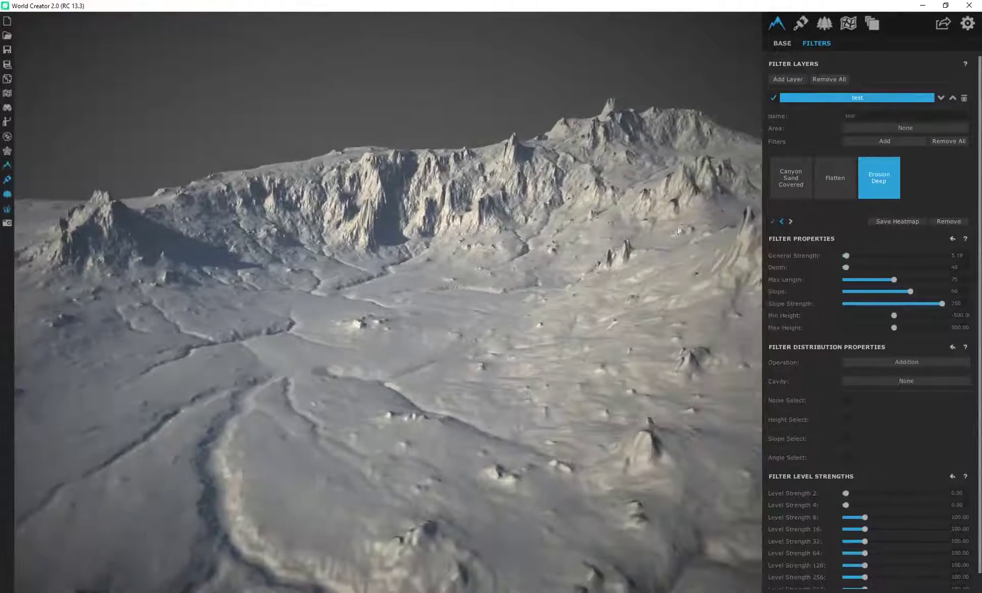
Set the General Strength of the Canyon Sand Covered filter to about 80 and of the Flatten filter to about 49.5
click(796, 182)
drag(937, 256, 926, 257)
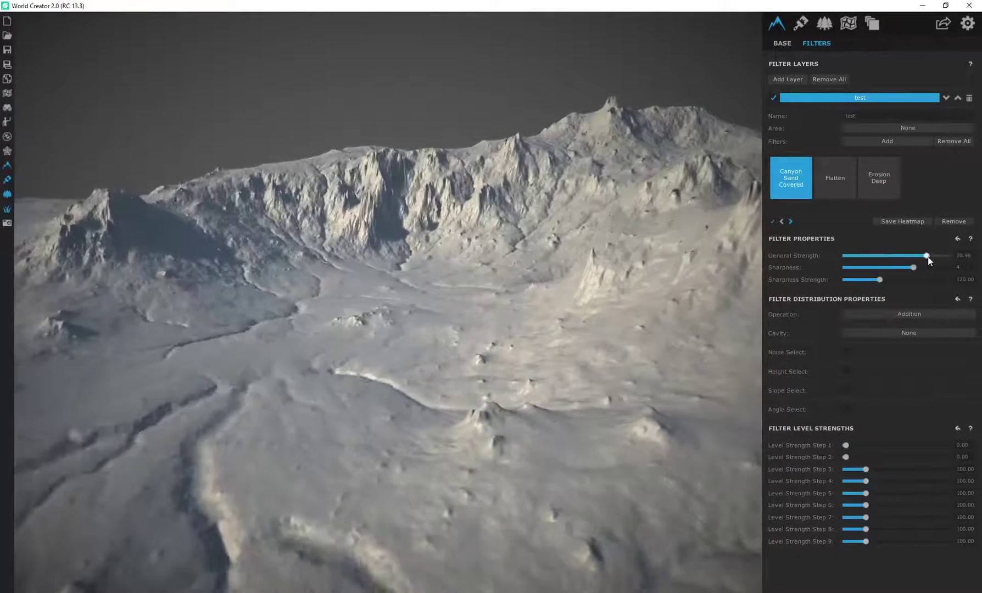
click(835, 178)
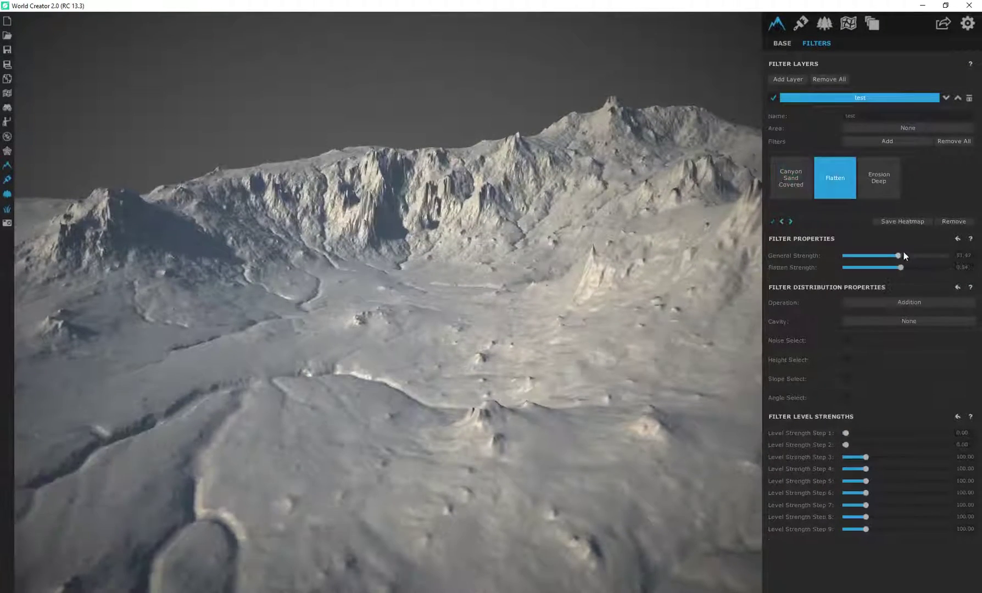
drag(902, 256, 896, 256)
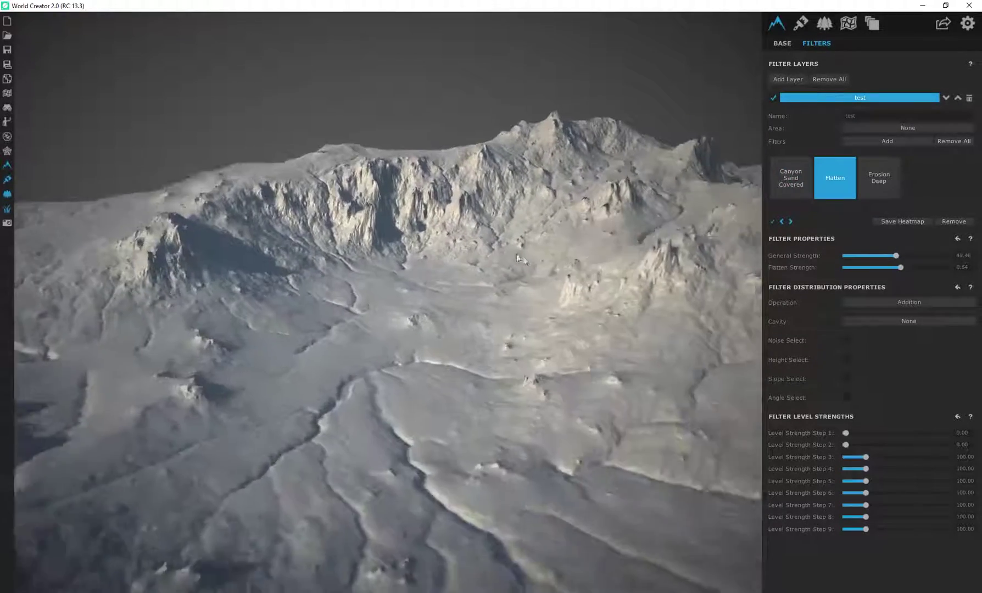
mouse_move(518, 259)
right_down()
mouse_move(463, 323)
mouse_move(467, 299)
mouse_move(508, 255)
mouse_move(368, 269)
mouse_move(511, 253)
right_up()
Start editing the custom base shape in the base properties and frame the entire terrain with its control points
click(783, 44)
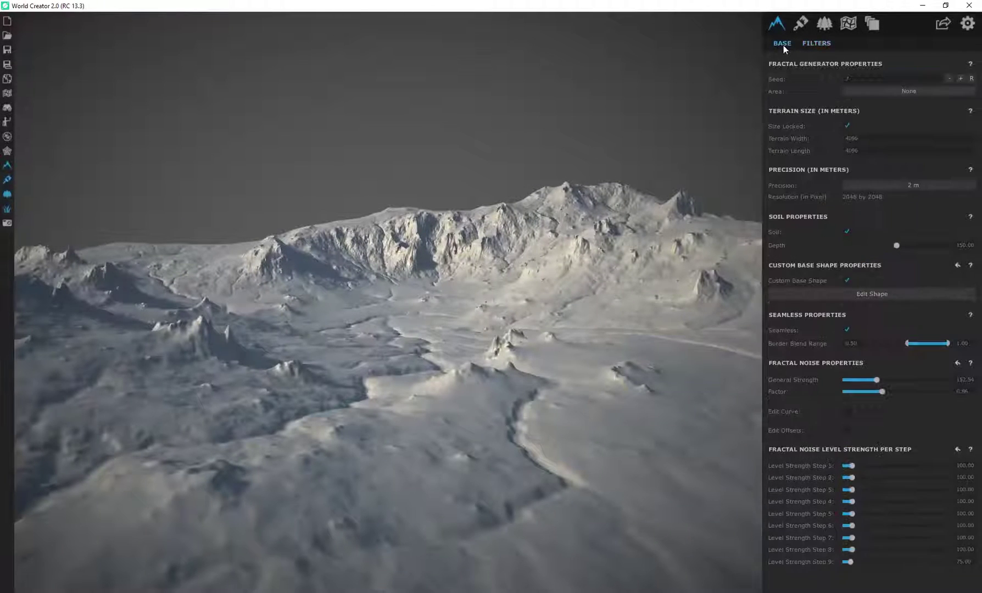
click(888, 297)
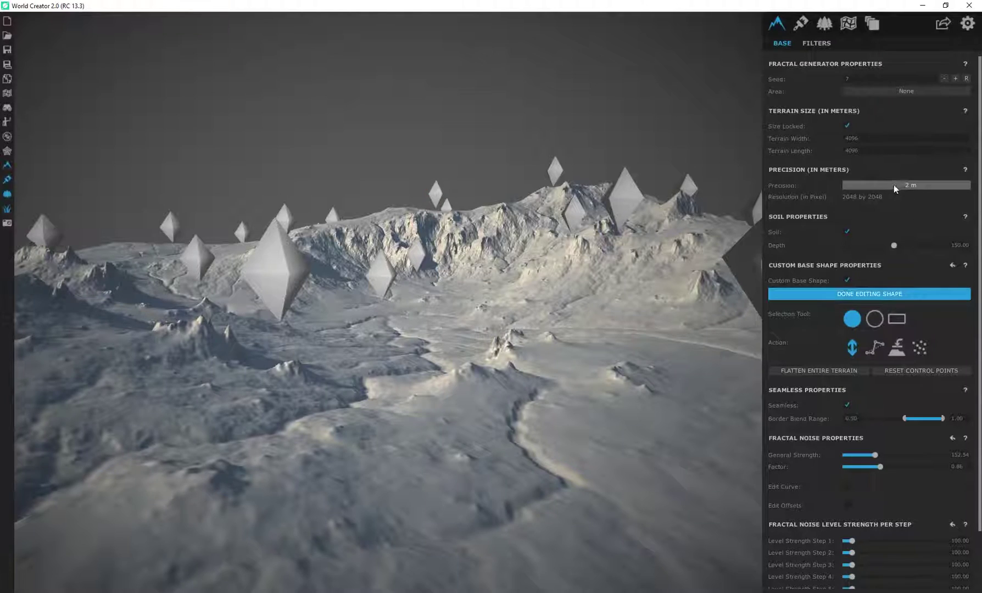
scroll(507, 215, up, 3)
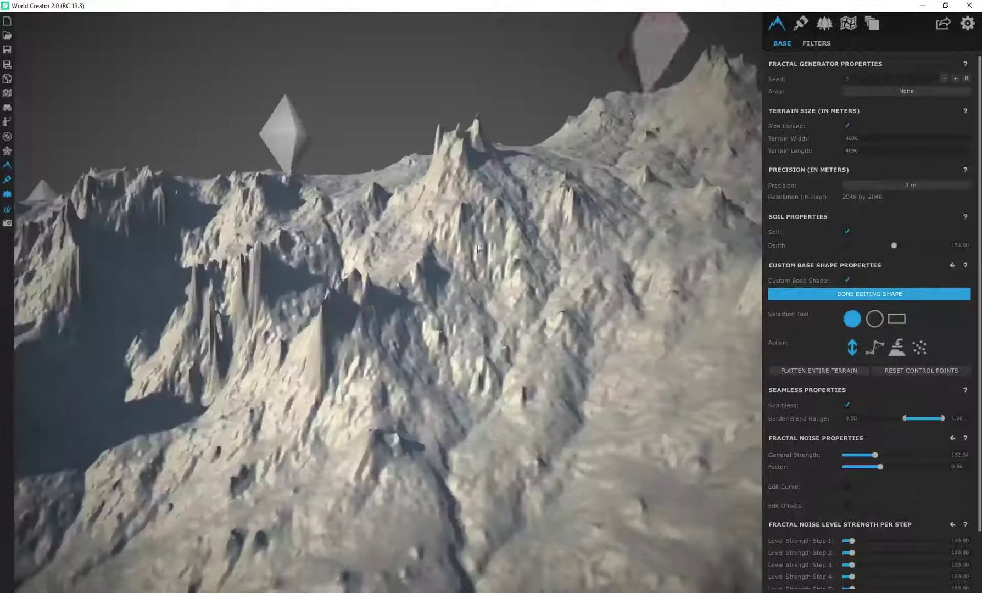
scroll(463, 213, down, 1)
scroll(464, 212, down, 3)
scroll(541, 137, down, 4)
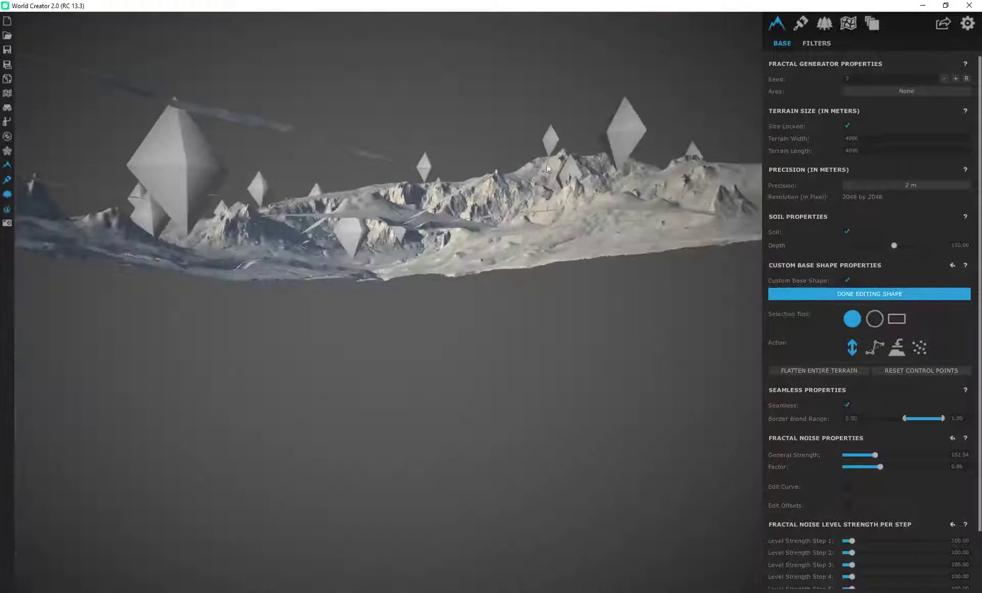
key(f)
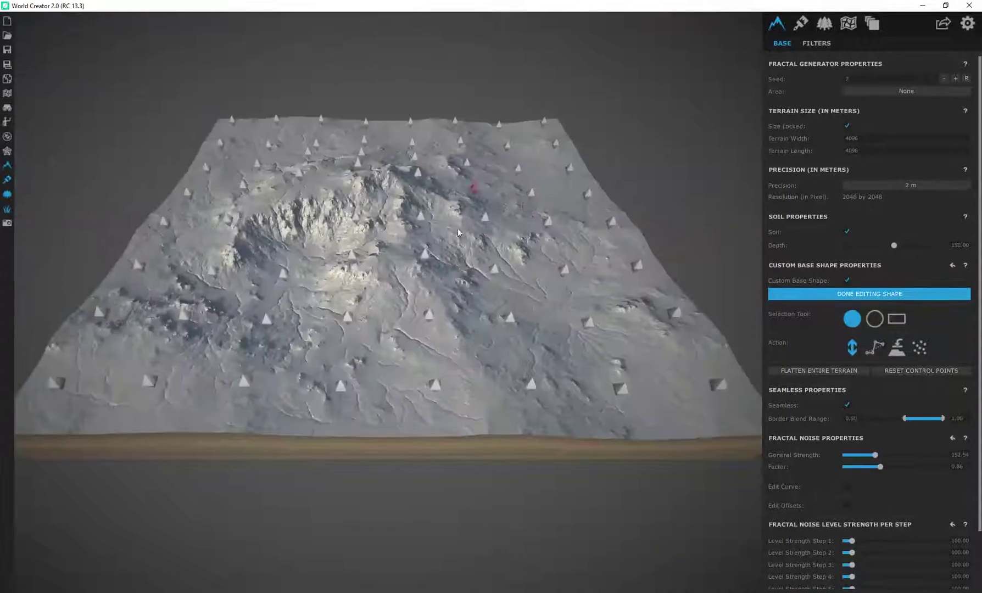
Raise the base shape control points behind and beside the valley to form higher peaks around it
scroll(385, 225, up, 3)
middle_drag(365, 226, 286, 248)
scroll(286, 249, up, 4)
right_drag(285, 249, 508, 193)
drag(509, 193, 496, 69)
right_drag(496, 68, 403, 145)
click(392, 195)
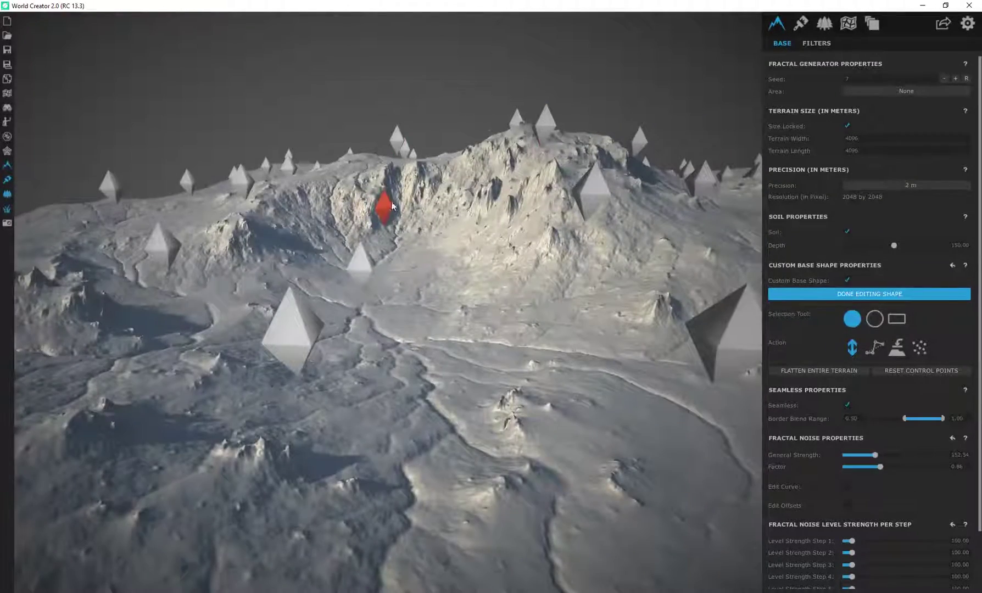
drag(391, 196, 273, 110)
key(ctrl+z)
mouse_move(384, 160)
mouse_down()
mouse_move(382, 92)
mouse_move(385, 163)
mouse_up()
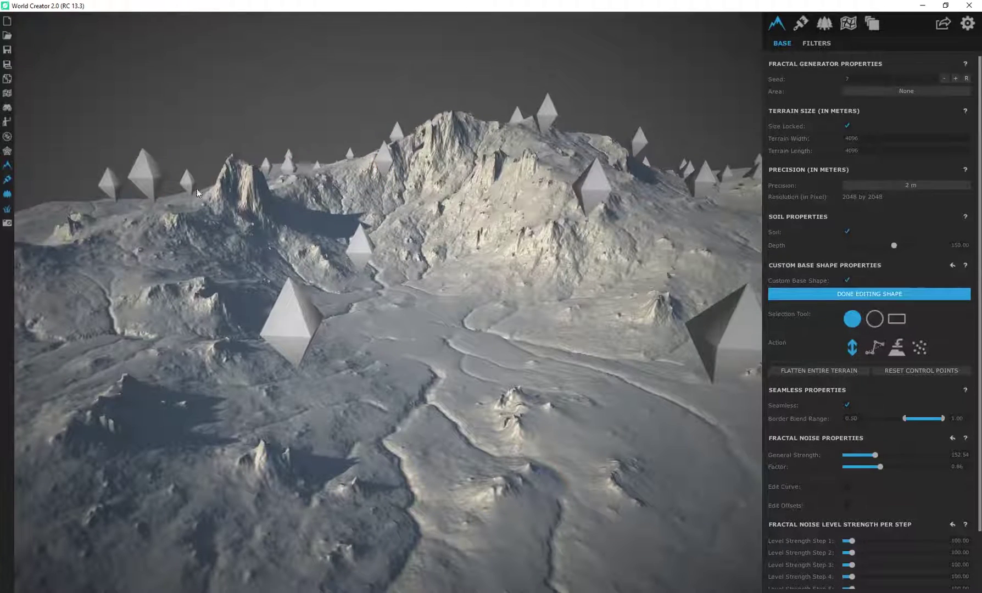
Lower the control point in the valley slightly, raise the one behind the main ridge, and fine-tune the one at the valley's head
drag(366, 251, 367, 288)
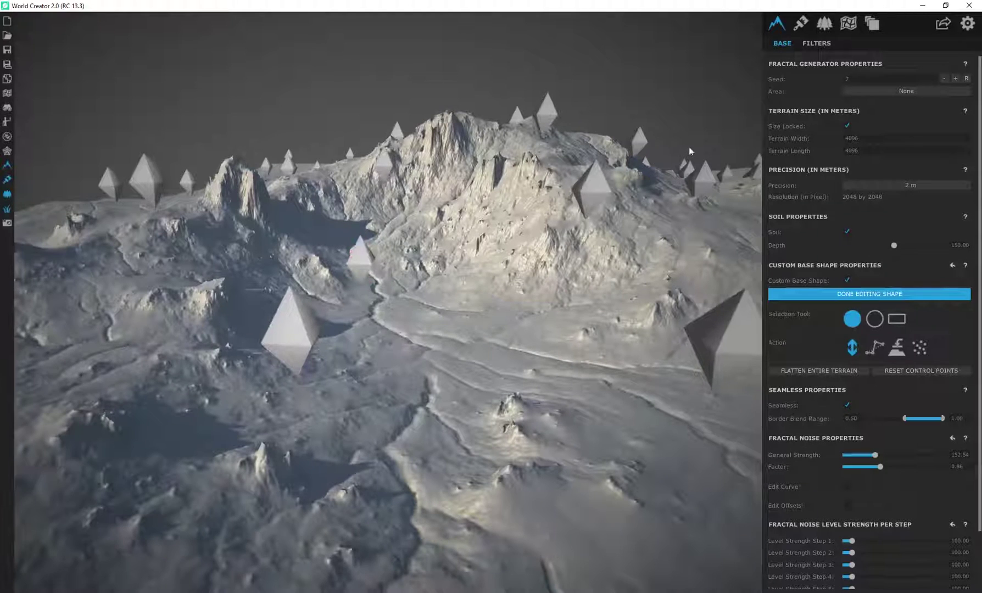
drag(713, 194, 729, 122)
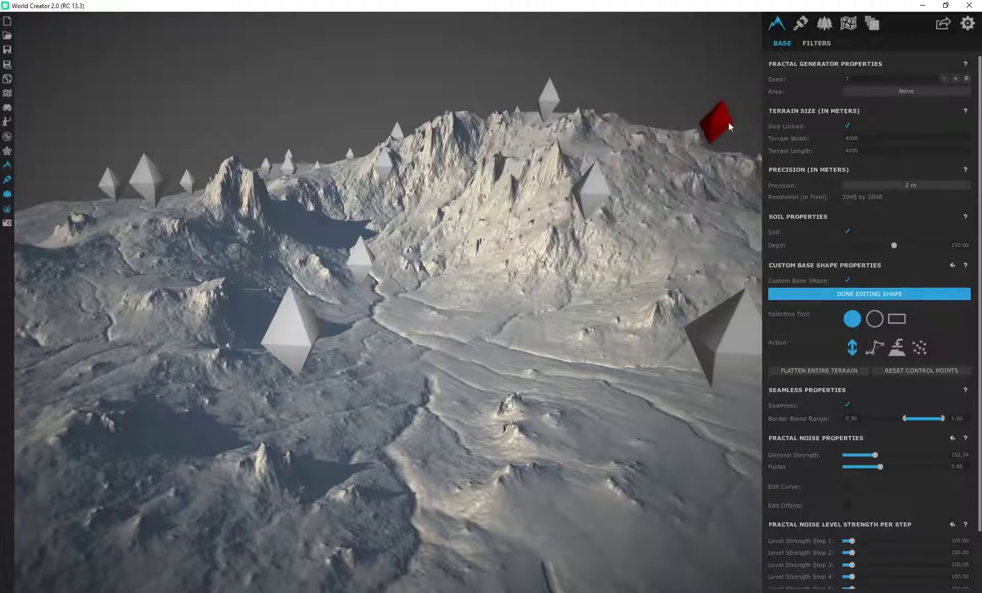
scroll(582, 214, up, 4)
right_drag(467, 291, 309, 156)
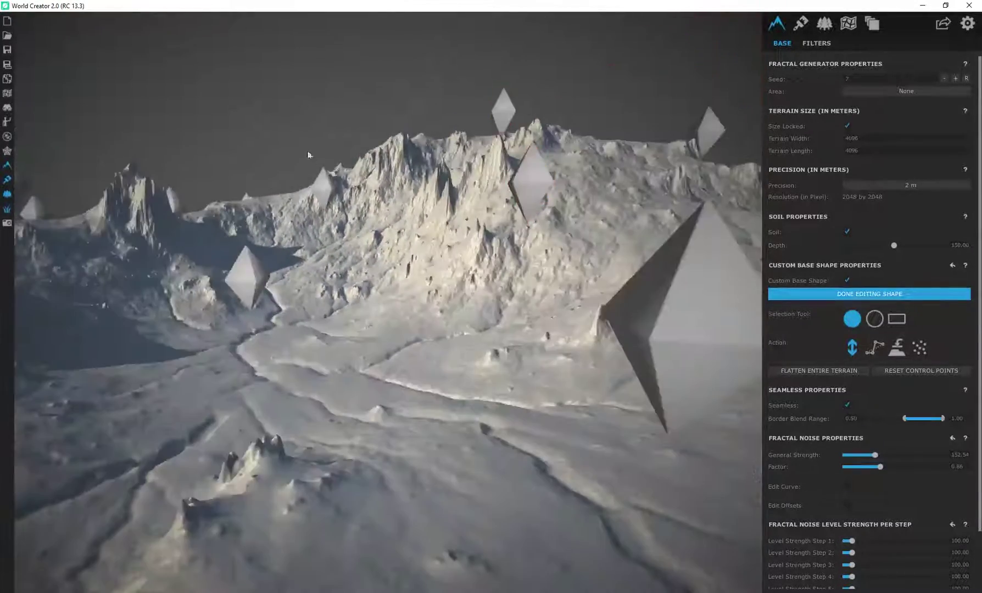
drag(325, 193, 352, 199)
click(324, 188)
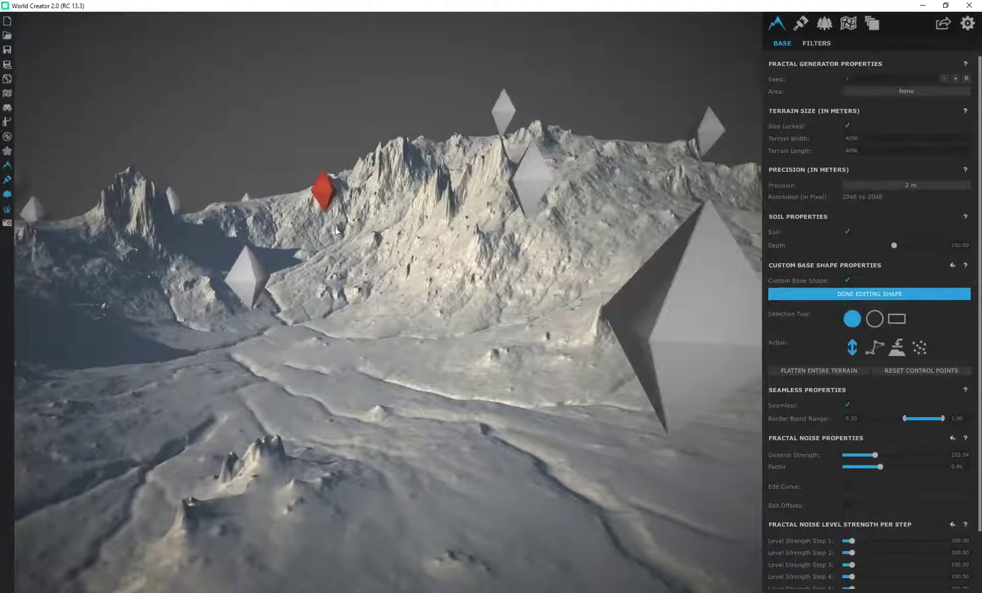
right_drag(335, 227, 422, 278)
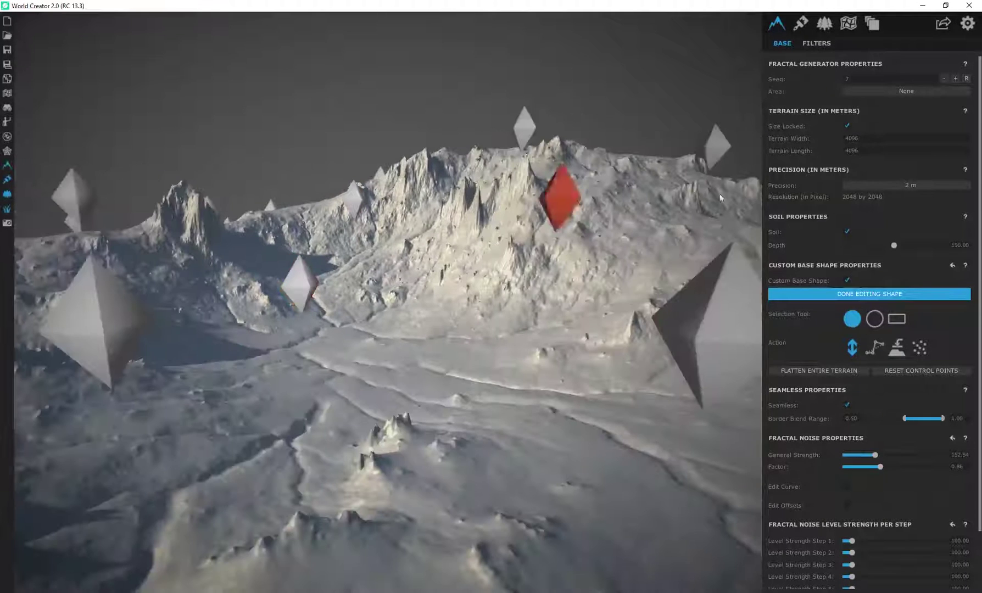
Set Canyon Sand Covered to Sharpness 3 and about 32.5 General Strength, and Erosion Deep to about 21 General Strength
click(814, 44)
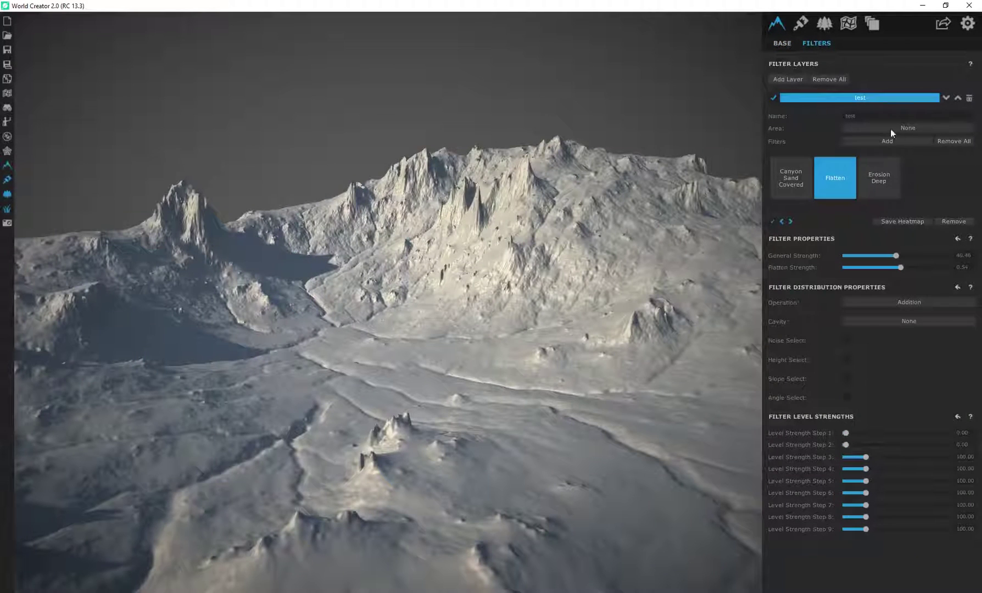
click(800, 185)
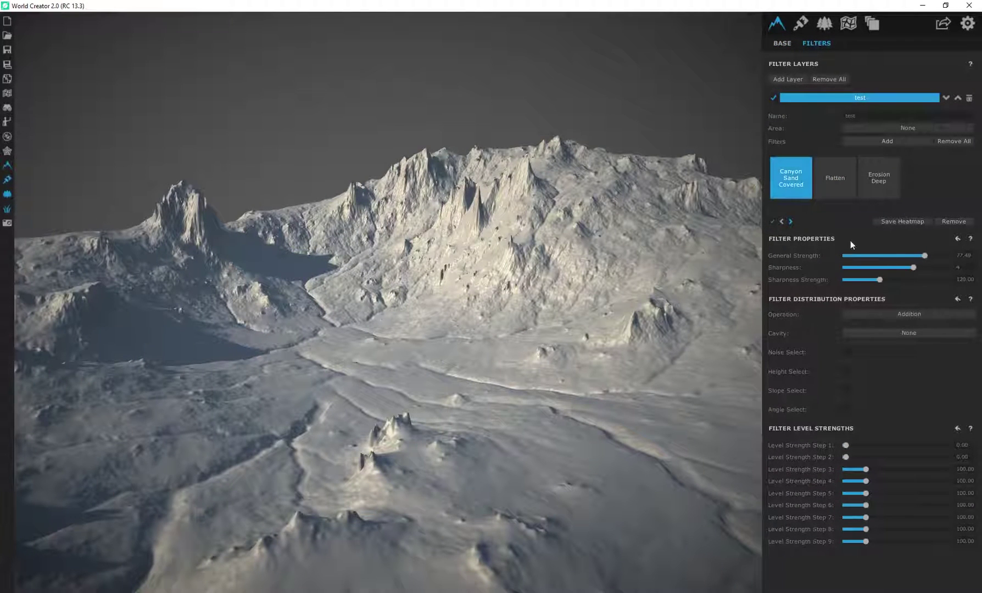
drag(913, 267, 899, 267)
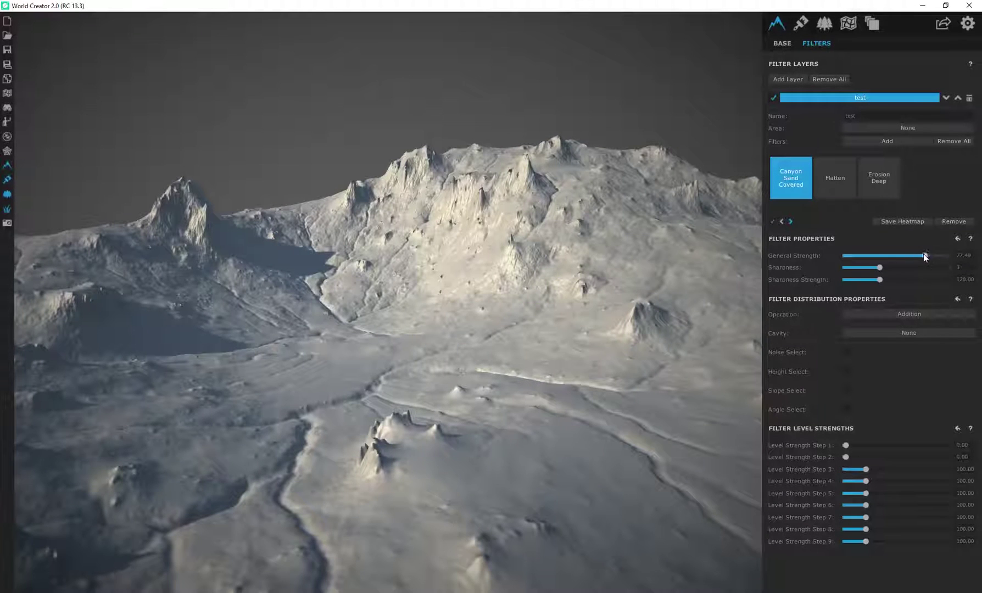
drag(925, 256, 849, 257)
click(895, 171)
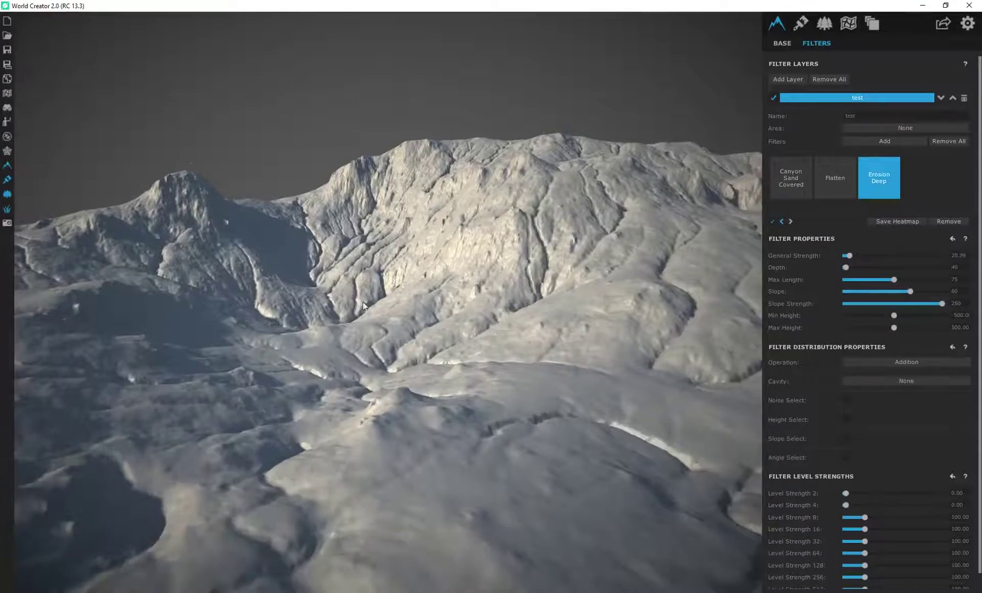
right_drag(308, 308, 375, 332)
Try lower fractal generator seeds to compare the filtered terrain variations, and return the seed to 7
click(787, 46)
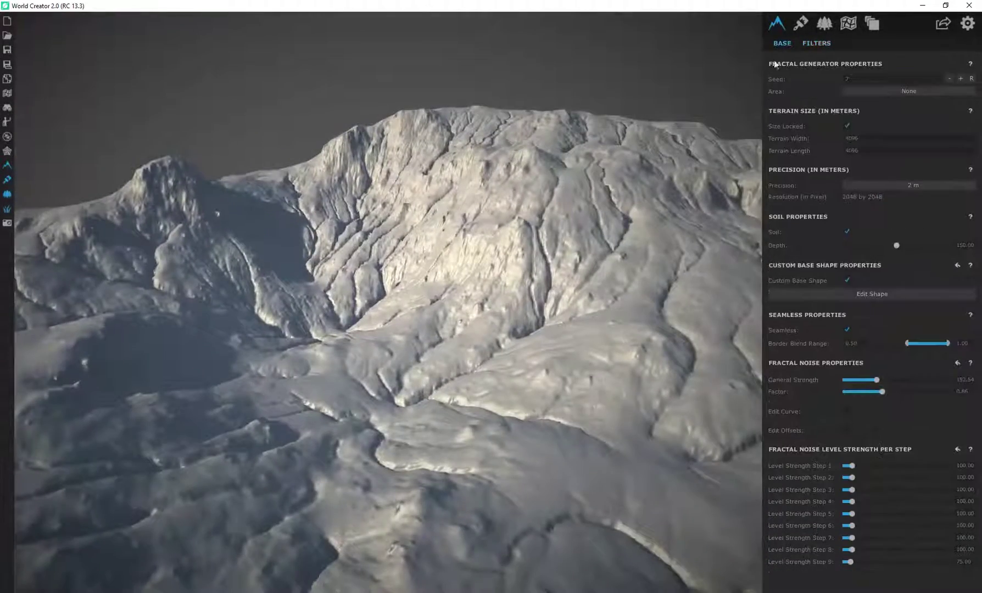
click(949, 80)
click(949, 79)
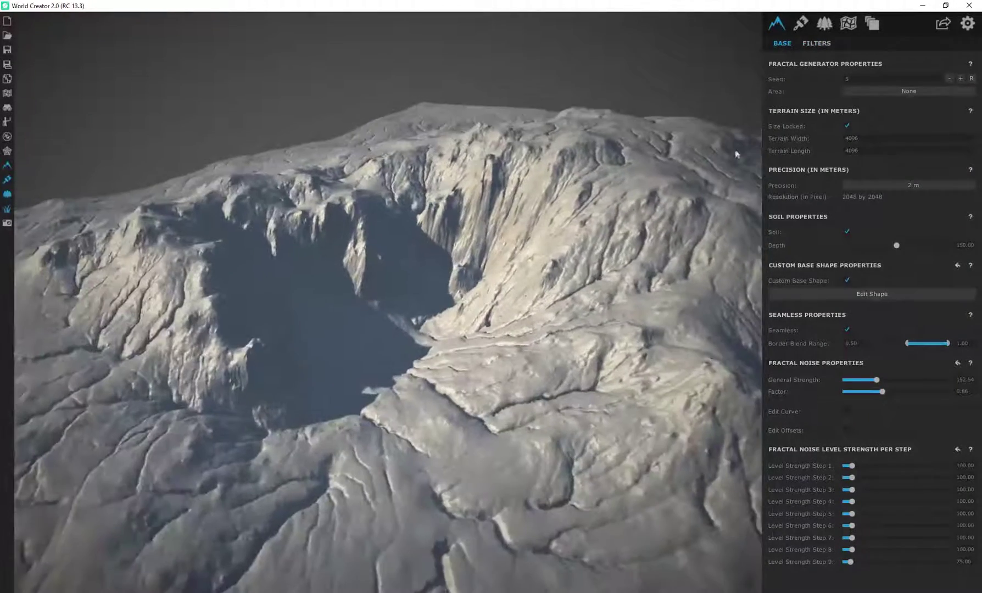
click(949, 79)
click(949, 79)
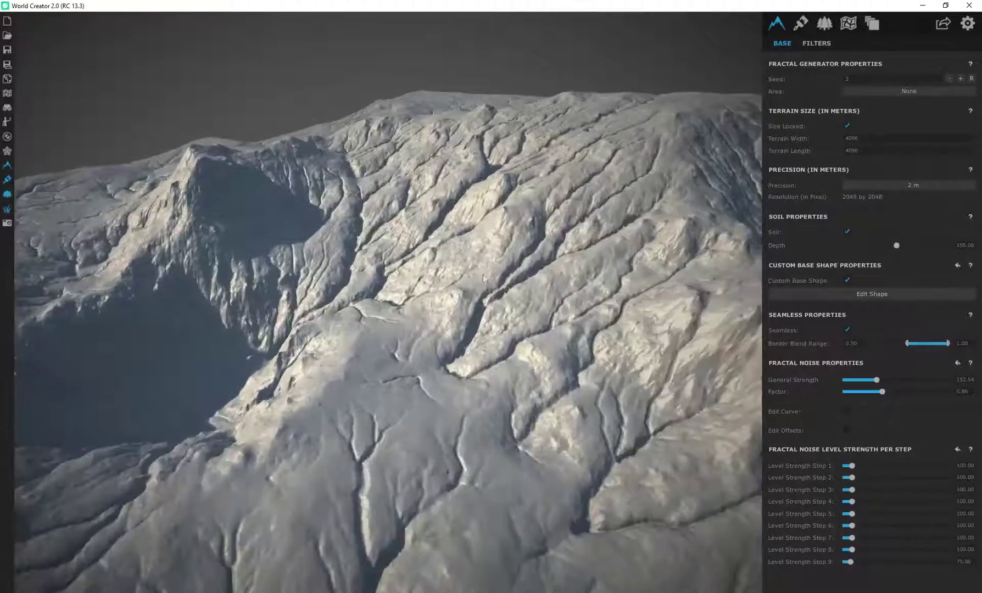
click(949, 79)
click(960, 79)
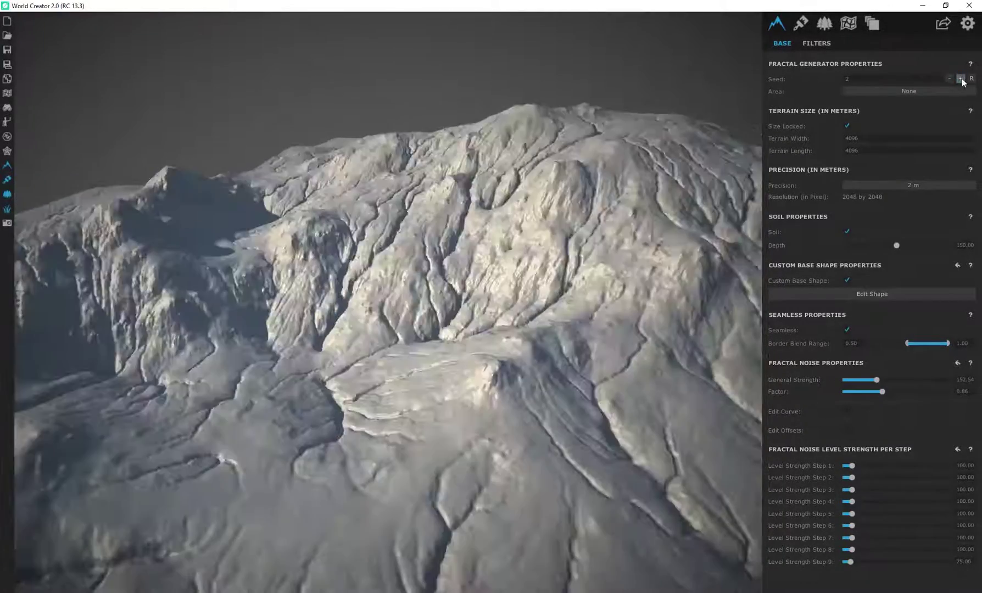
click(960, 78)
click(960, 79)
click(960, 79)
click(960, 78)
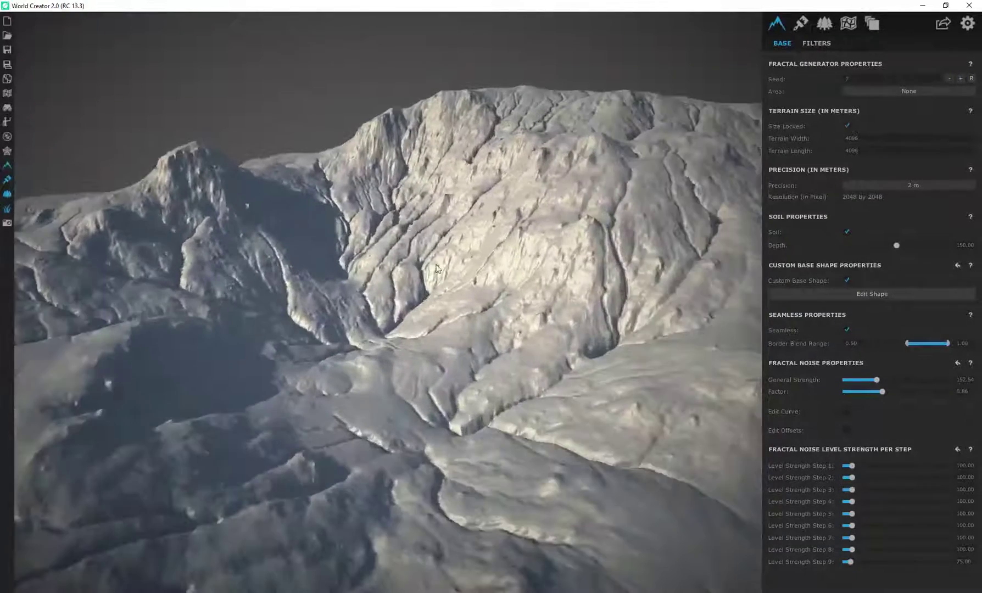
Return to the filter layers and reduce the Erosion Deep filter's Max Length to about 60
click(819, 43)
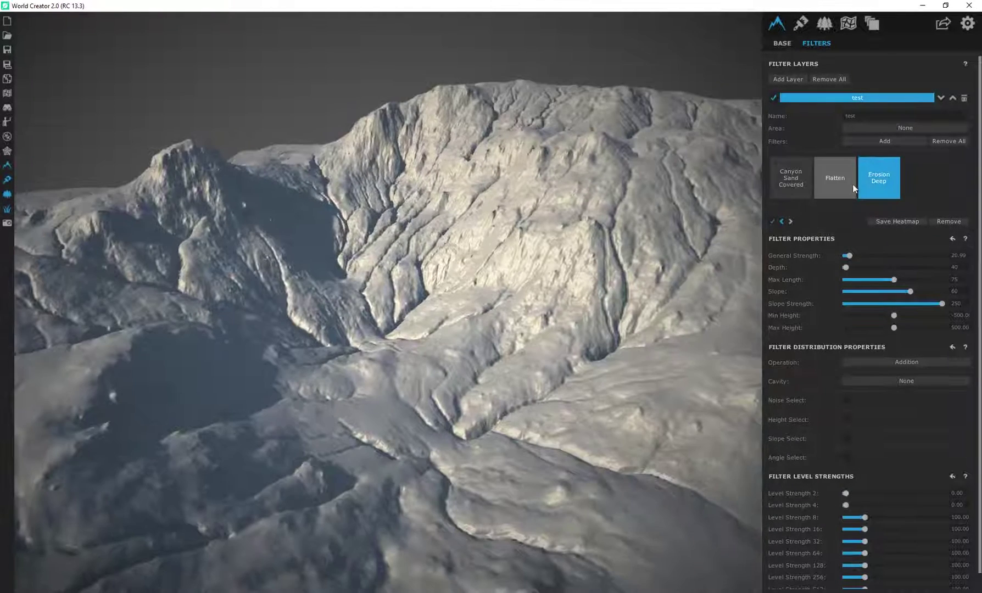
click(835, 178)
click(887, 178)
click(835, 178)
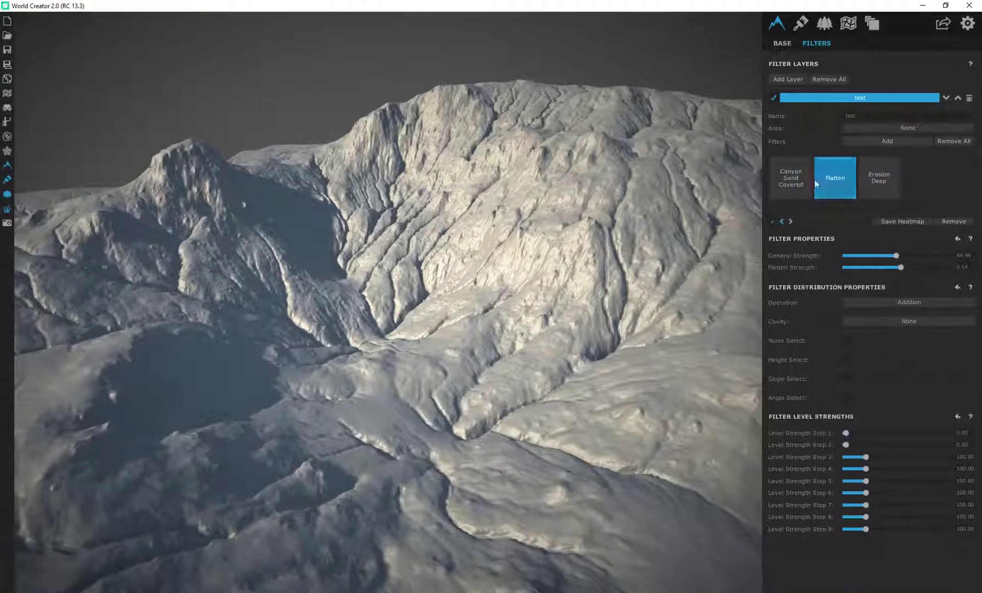
click(792, 178)
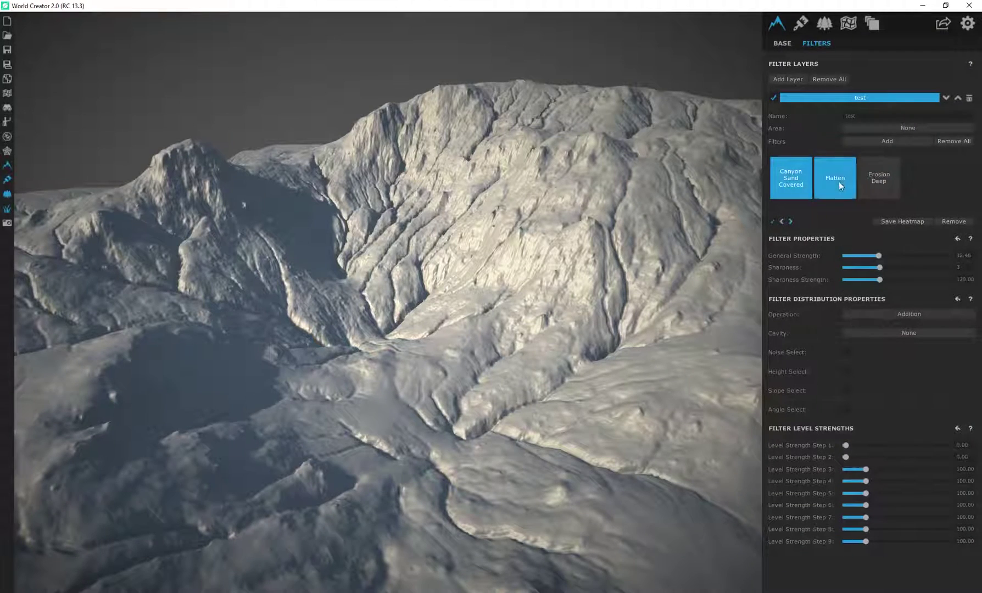
click(879, 178)
middle_drag(484, 296, 444, 261)
scroll(538, 235, up, 1)
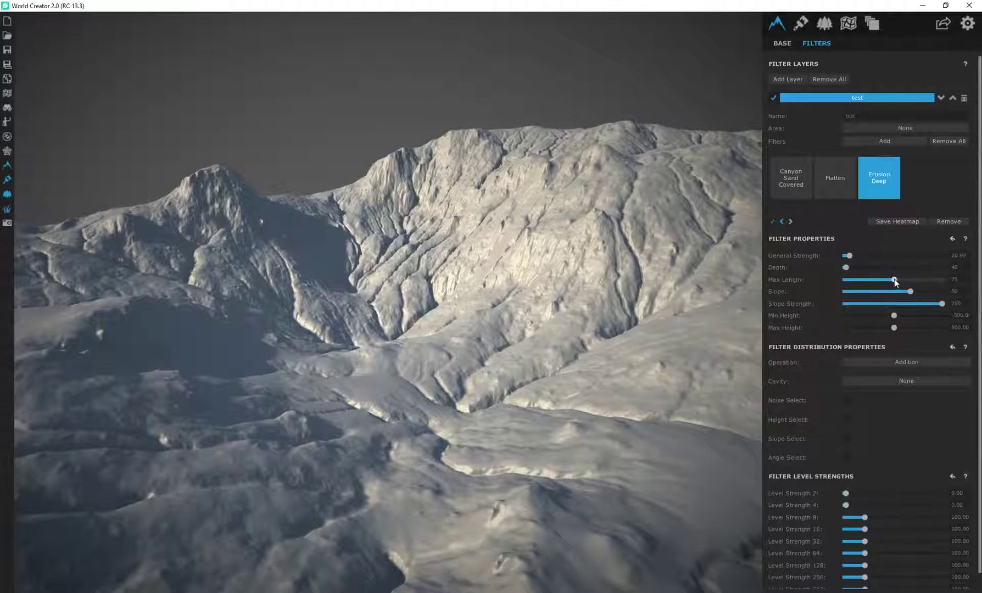
mouse_move(894, 279)
mouse_down()
mouse_move(923, 280)
mouse_move(869, 278)
mouse_move(884, 280)
mouse_up()
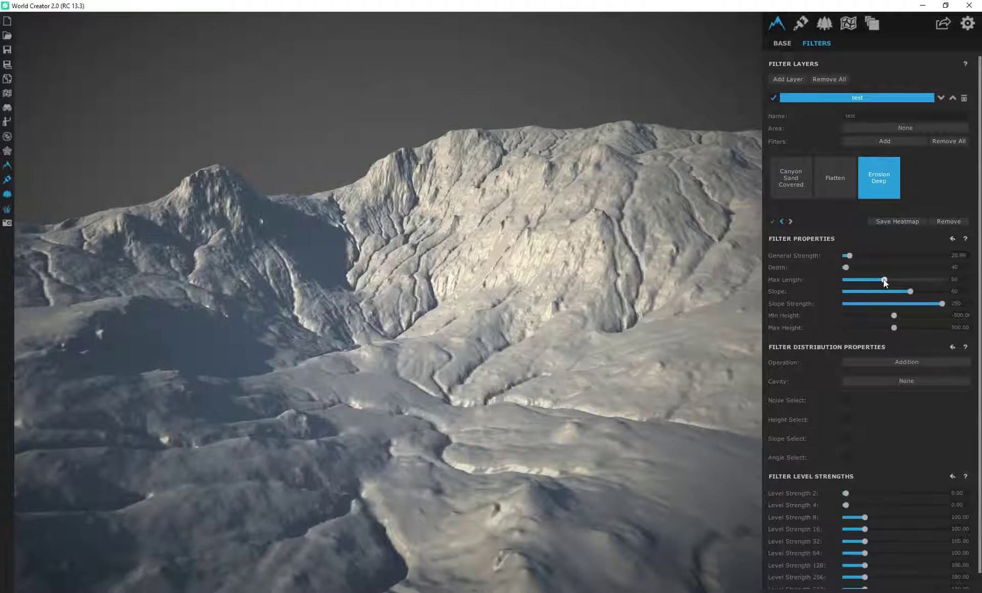
Browse the Effect filters and add the Swirl filter to the filter layer
click(885, 142)
click(346, 189)
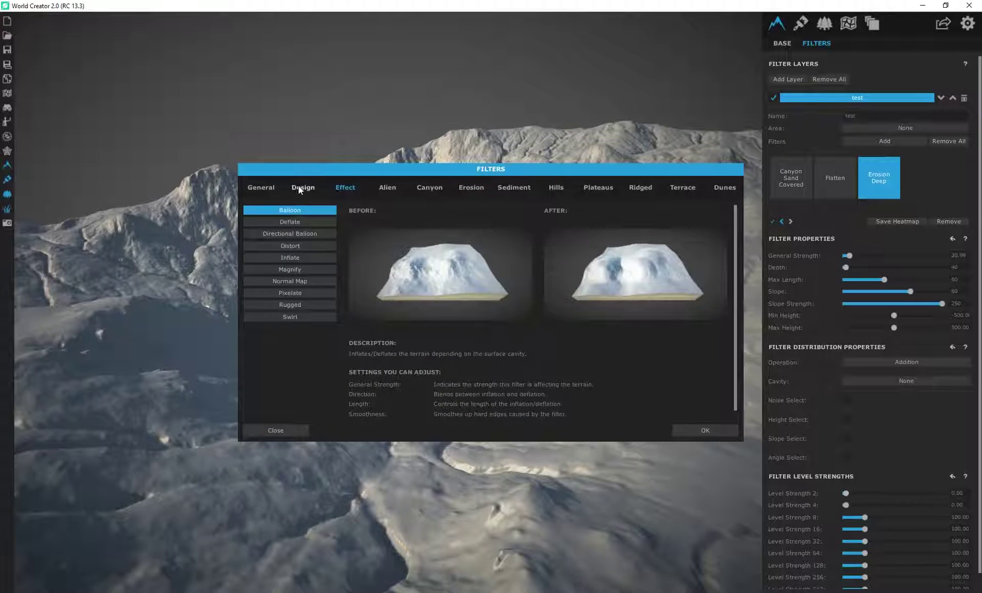
click(299, 258)
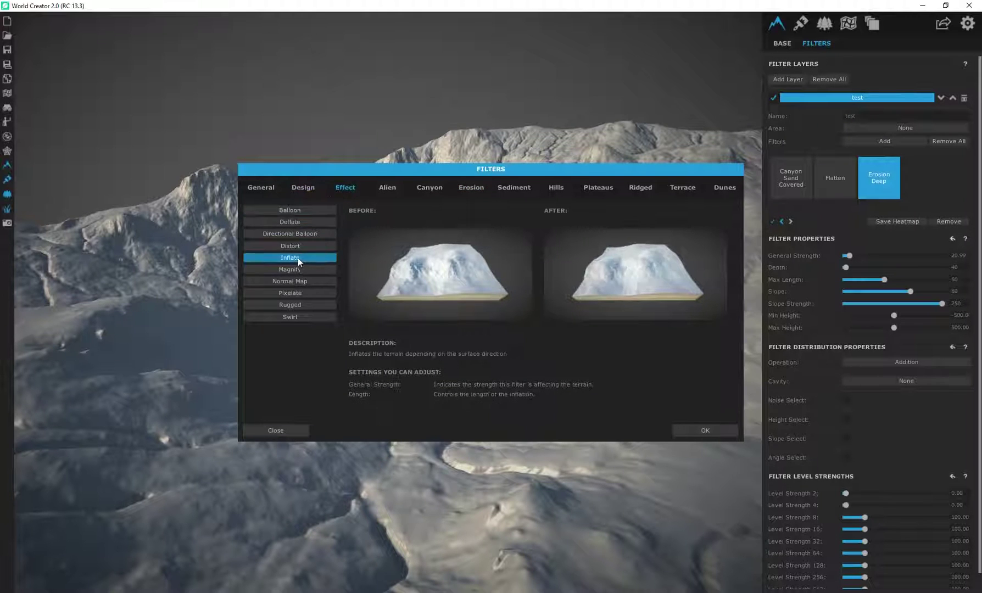
click(295, 247)
click(293, 270)
click(291, 281)
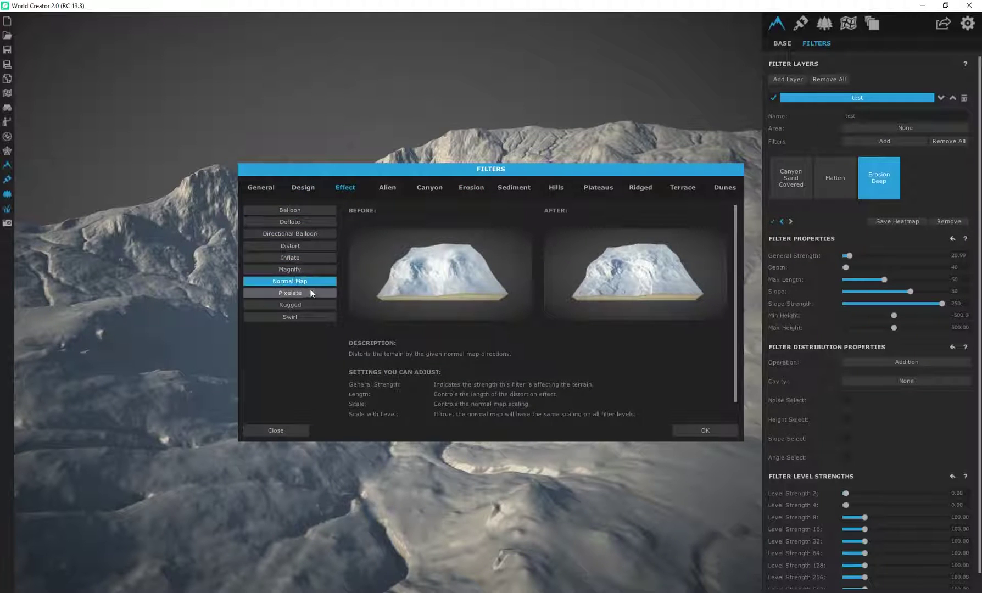
click(301, 293)
click(298, 304)
click(297, 318)
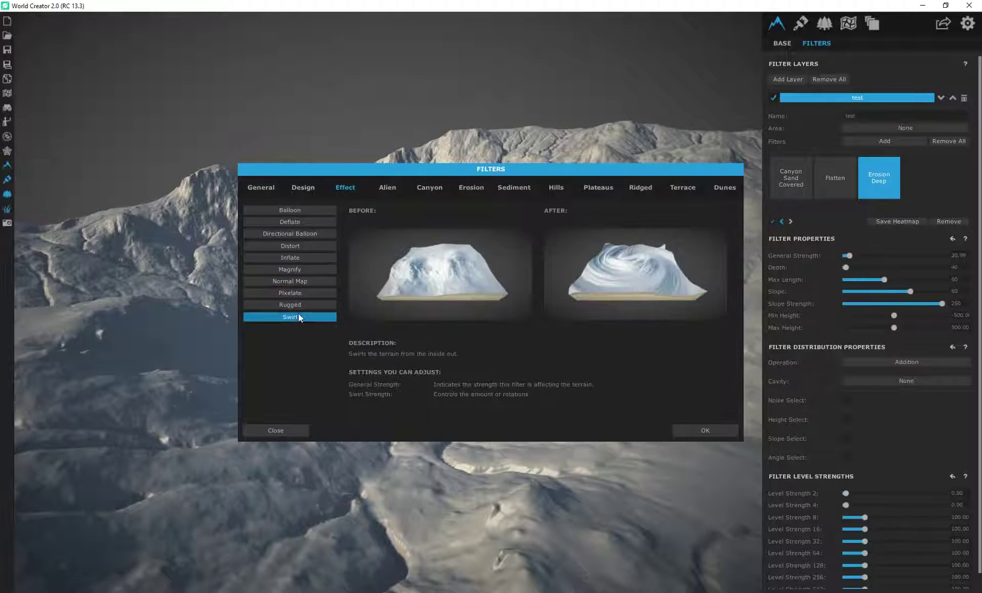
click(697, 431)
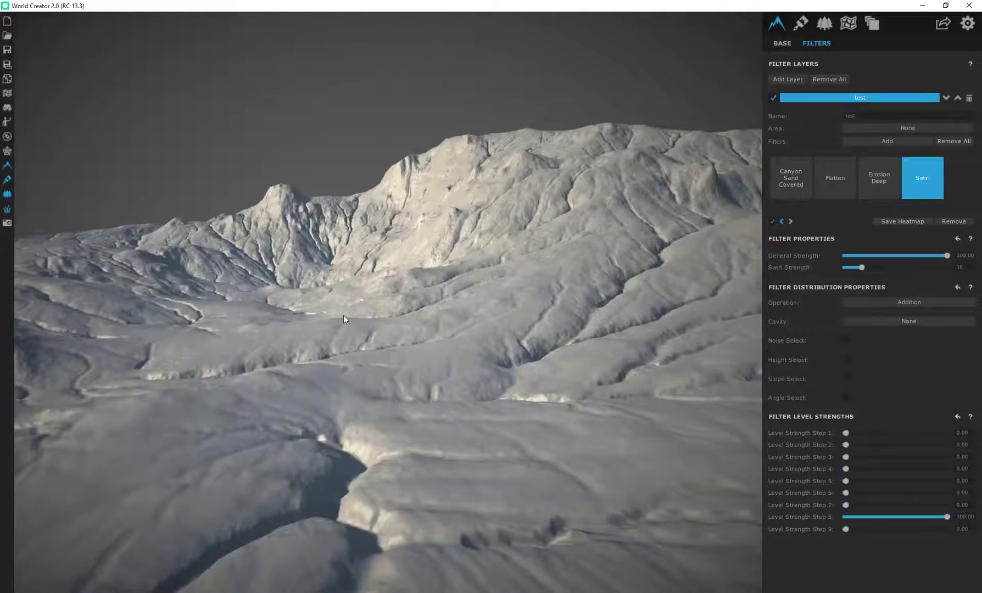
Set the Swirl filter's General Strength to about 97 and its Swirl Strength to 44
drag(343, 316, 481, 388)
scroll(456, 353, down, 5)
drag(456, 353, 324, 264)
scroll(324, 264, up, 3)
mouse_move(949, 255)
mouse_down()
mouse_move(912, 254)
mouse_move(946, 257)
mouse_up()
drag(859, 268, 890, 268)
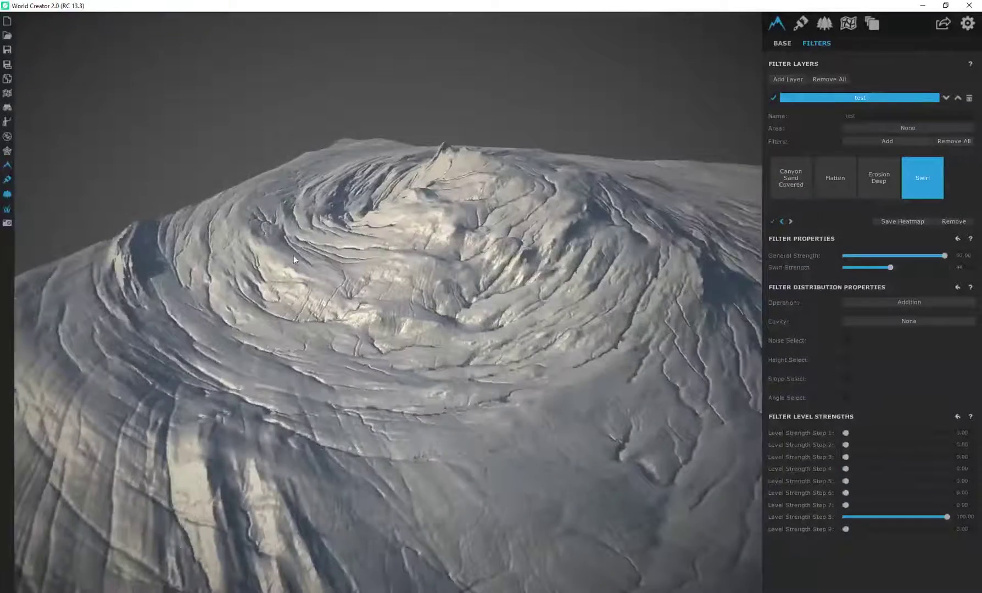
drag(293, 256, 554, 270)
scroll(484, 384, up, 3)
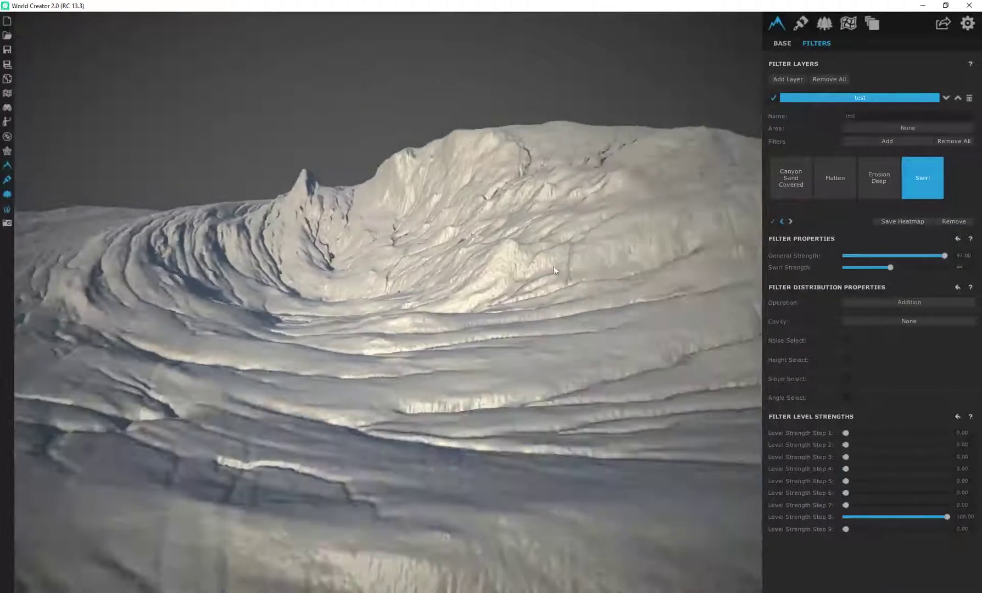
Toggle the Swirl filter off and on to compare its effect, and examine the swirled terrain from different angles
click(775, 222)
click(775, 221)
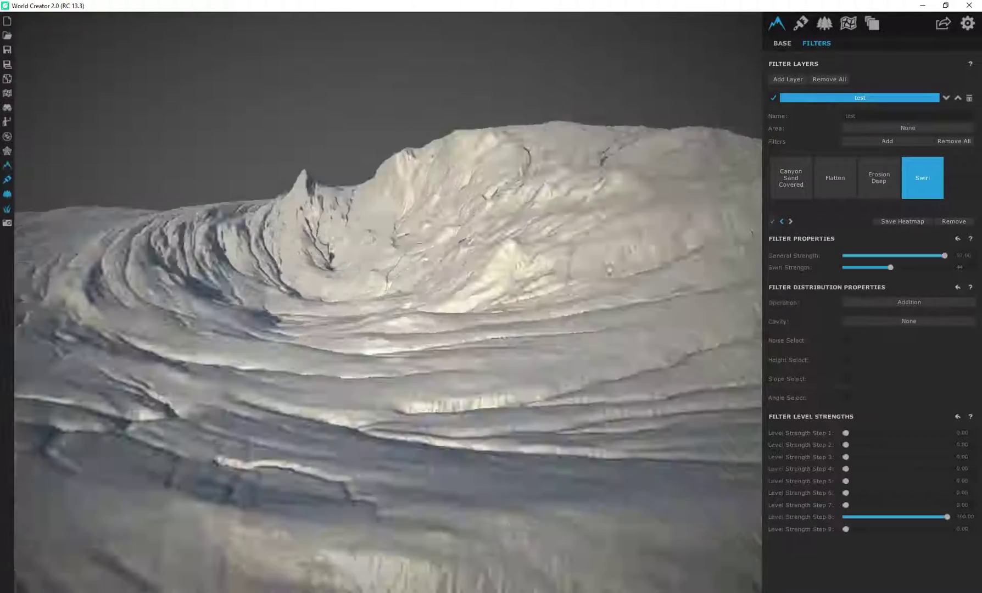
scroll(418, 314, down, 2)
drag(352, 313, 434, 247)
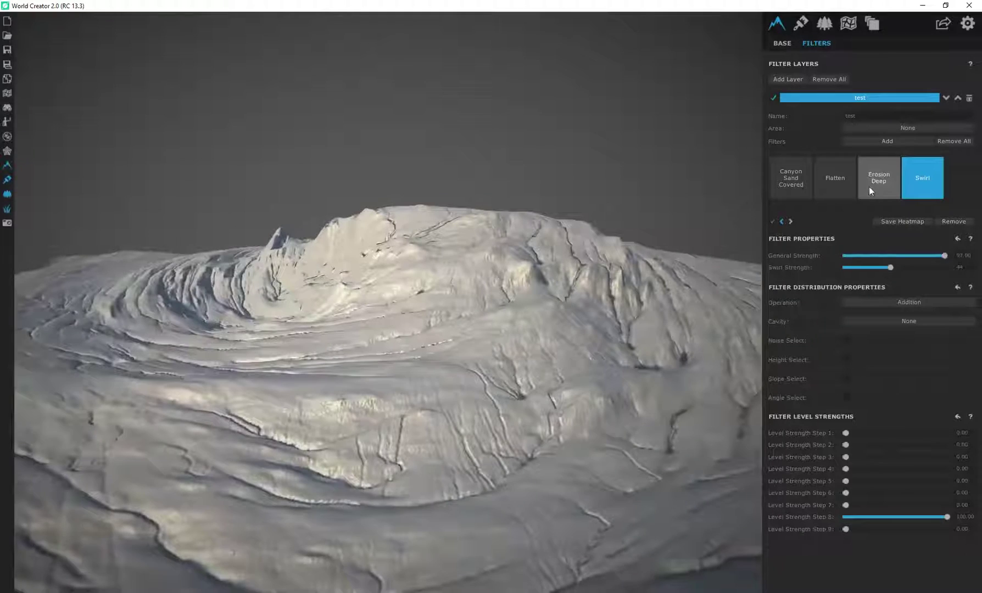
scroll(362, 325, up, 3)
drag(362, 325, 385, 390)
Set the terrain precision to 1/2 m in the base properties and return to the filter layers
click(789, 44)
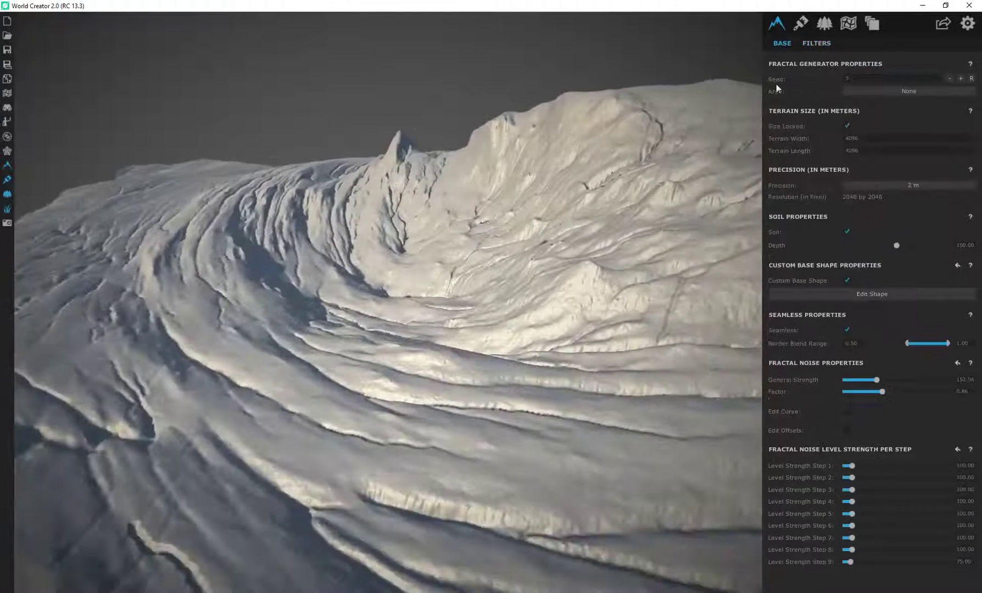
click(927, 186)
click(911, 297)
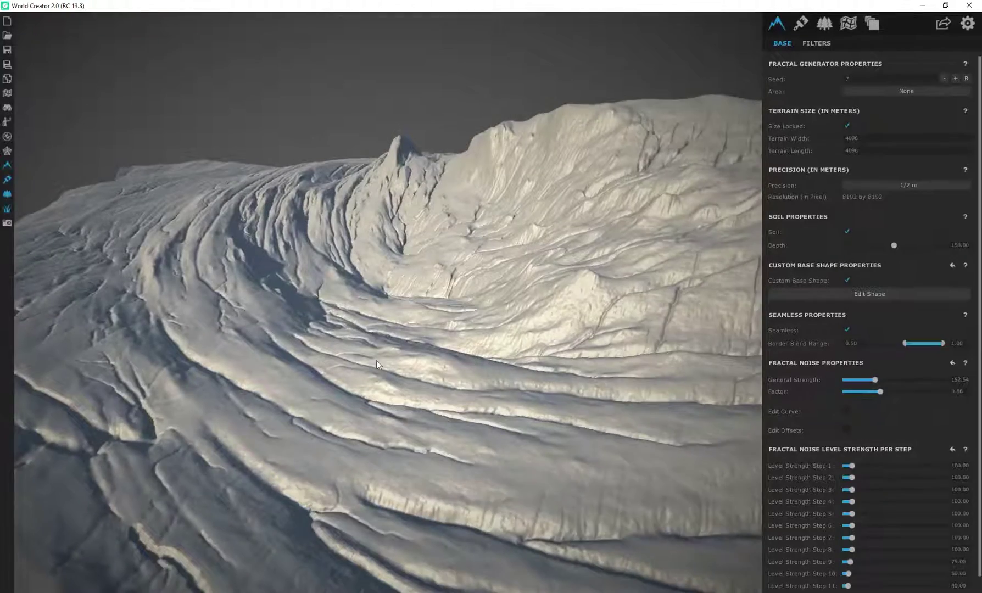
scroll(445, 384, down, 3)
drag(314, 307, 619, 282)
drag(462, 291, 424, 311)
scroll(551, 313, up, 3)
click(814, 43)
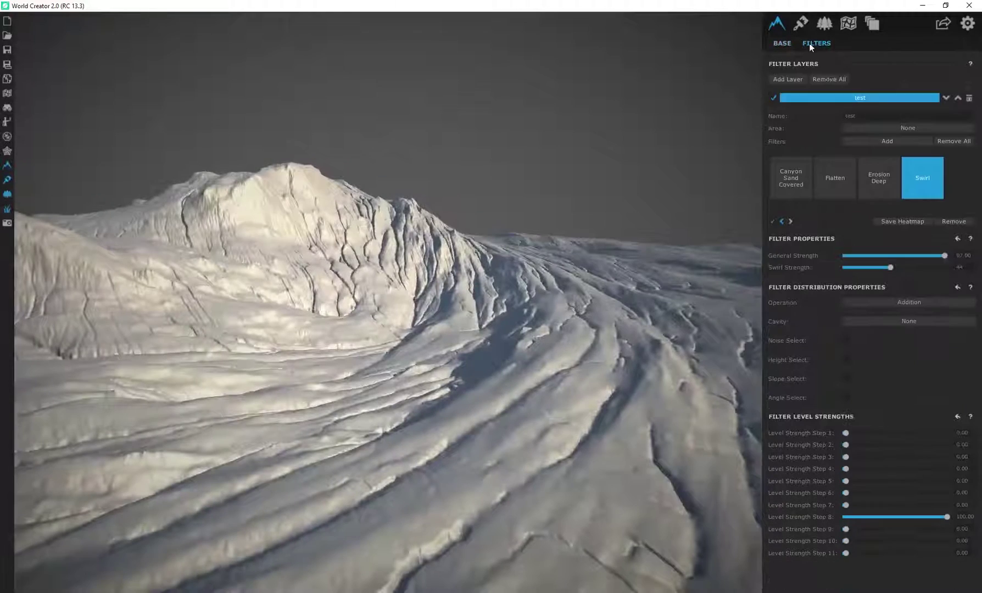